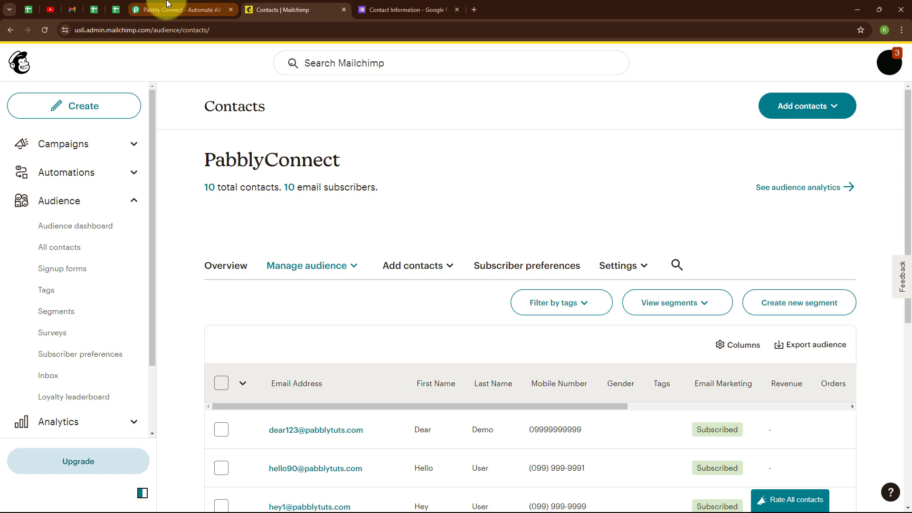
# Open the Pabbly Connect dashboard from the Pabbly apps page.
pyautogui.click(168, 5)
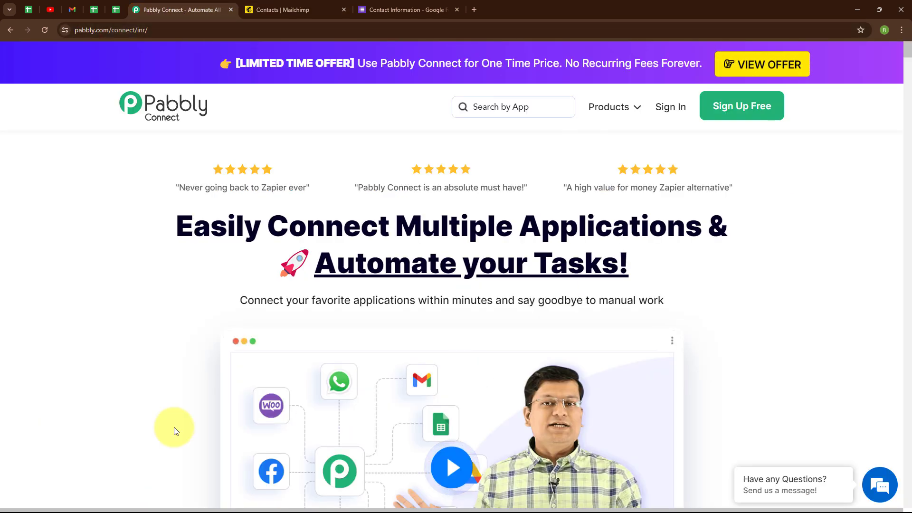
pyautogui.click(176, 27)
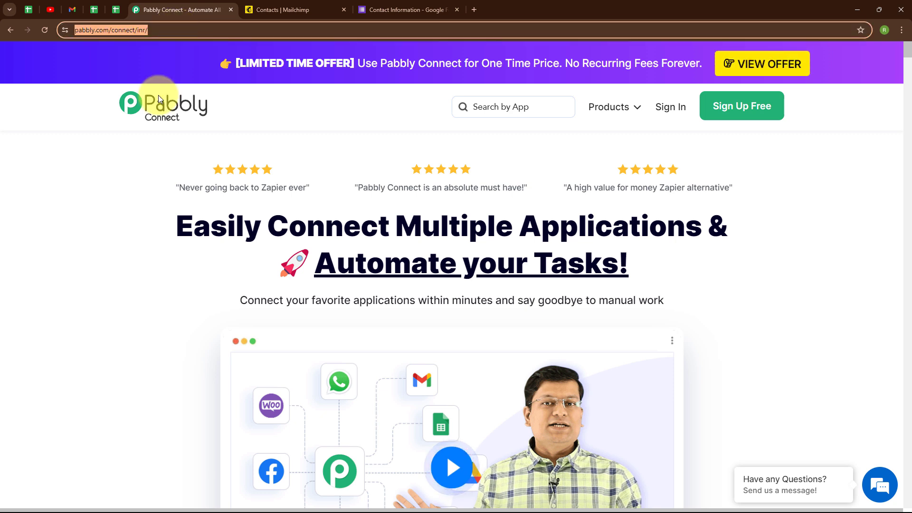
pyautogui.click(133, 178)
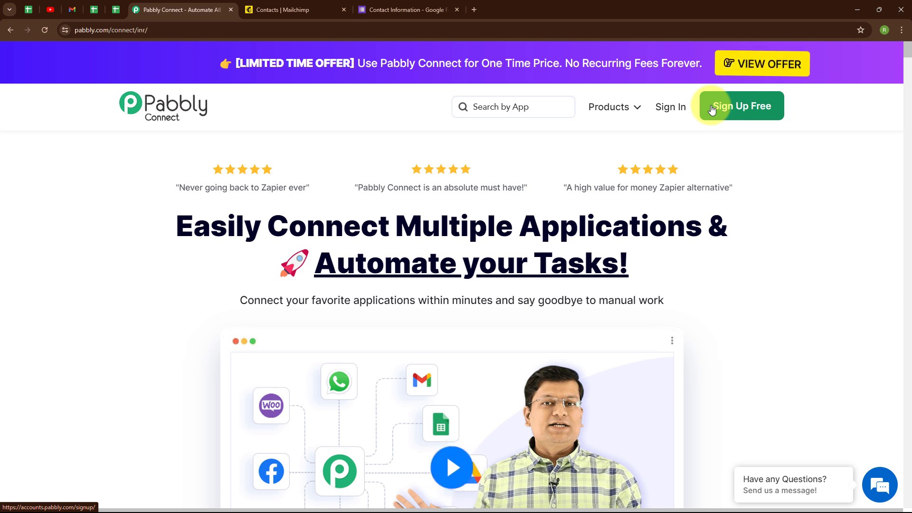
pyautogui.click(677, 108)
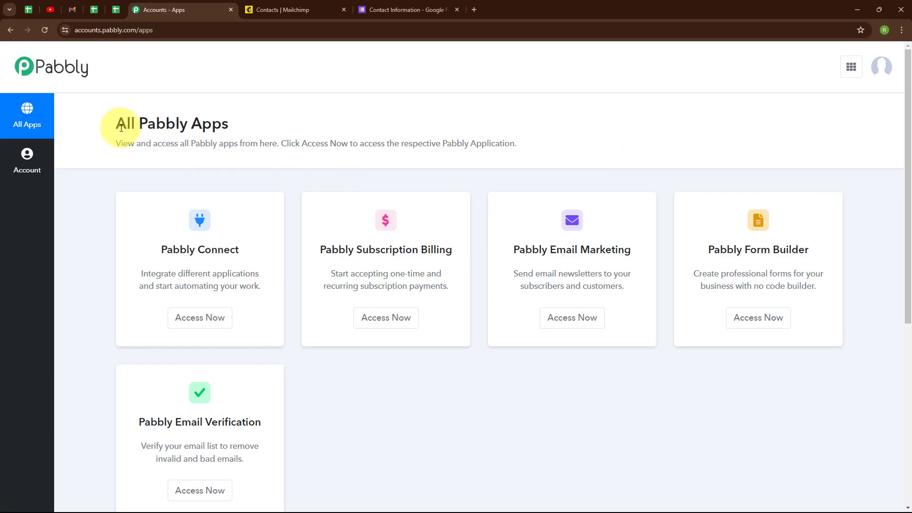
pyautogui.moveTo(120, 126); pyautogui.dragTo(247, 138)
pyautogui.click(258, 141)
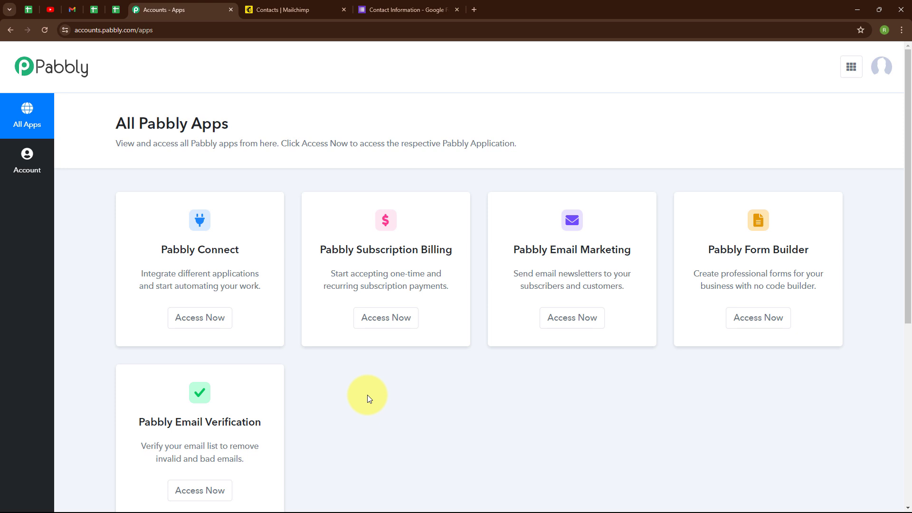
pyautogui.click(206, 329)
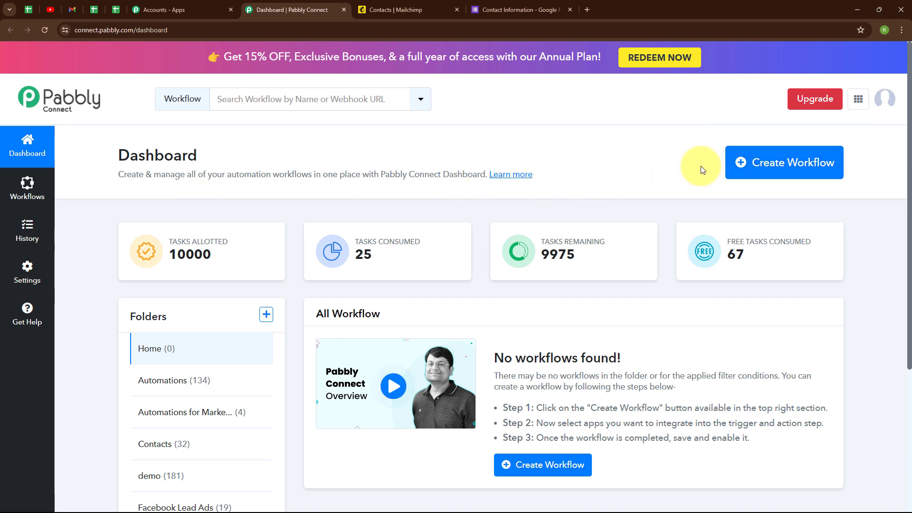
# Start a new workflow named "Create Mailchimp Subscriber from Google Forms Response" in the Automations folder.
pyautogui.click(764, 169)
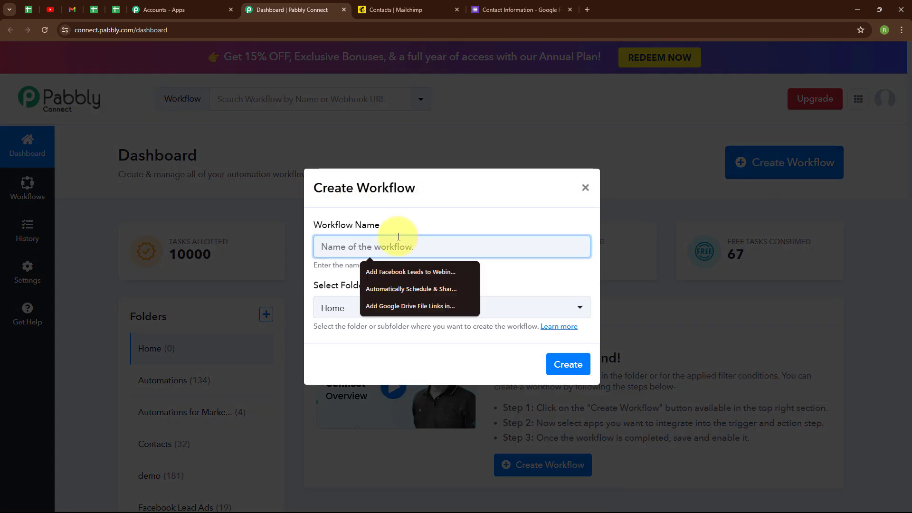
pyautogui.click(438, 224)
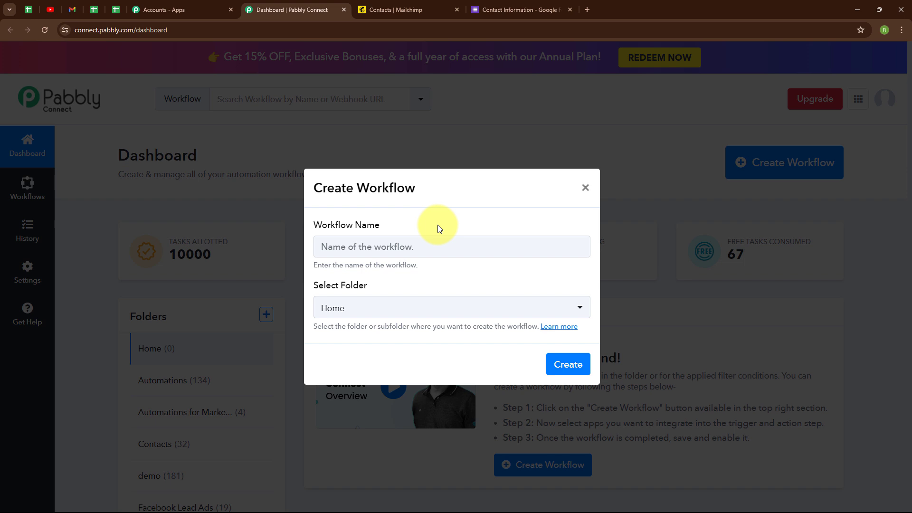
pyautogui.click(417, 241)
pyautogui.write('Create Mailchimp Subscriber from Google Forms Response')
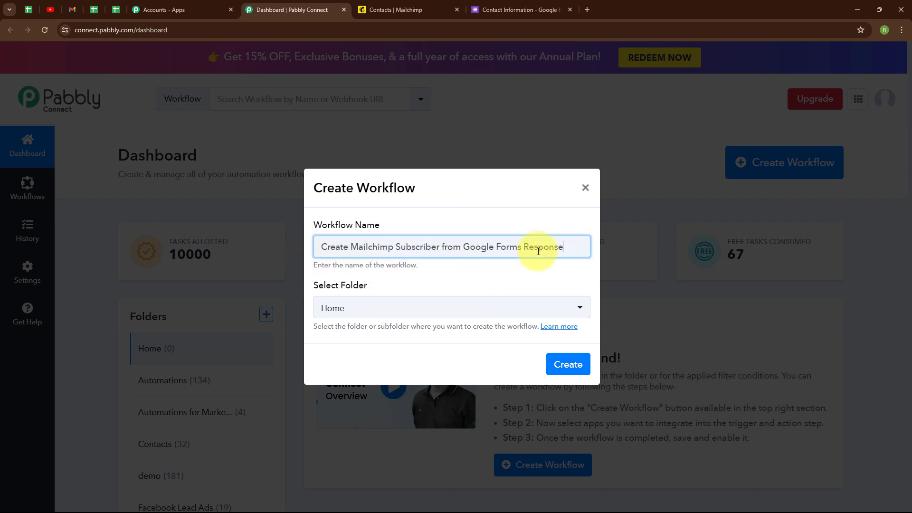
pyautogui.click(374, 305)
pyautogui.click(356, 147)
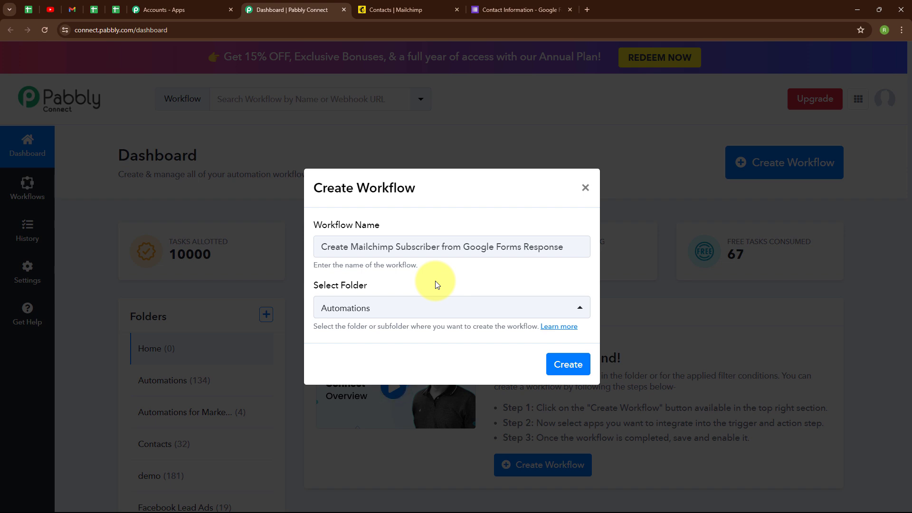
# Open and read the help article about workflow folders, then return to the workflow dialog.
pyautogui.click(567, 332)
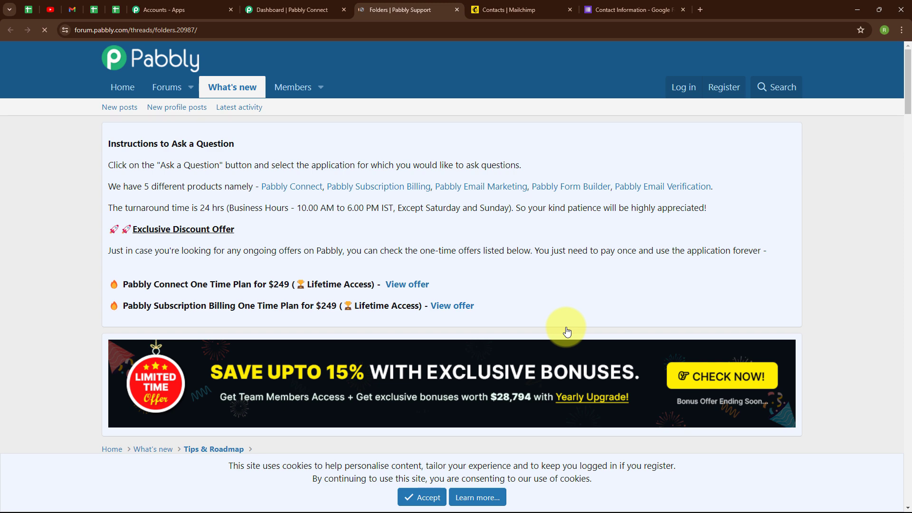
pyautogui.scroll(-3, 200, 307)
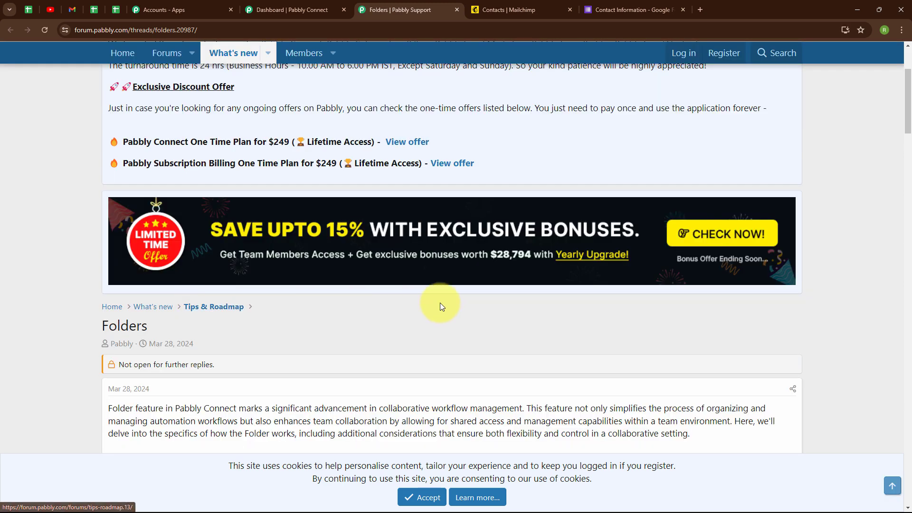
pyautogui.scroll(-5, 440, 304)
pyautogui.scroll(-4, 440, 305)
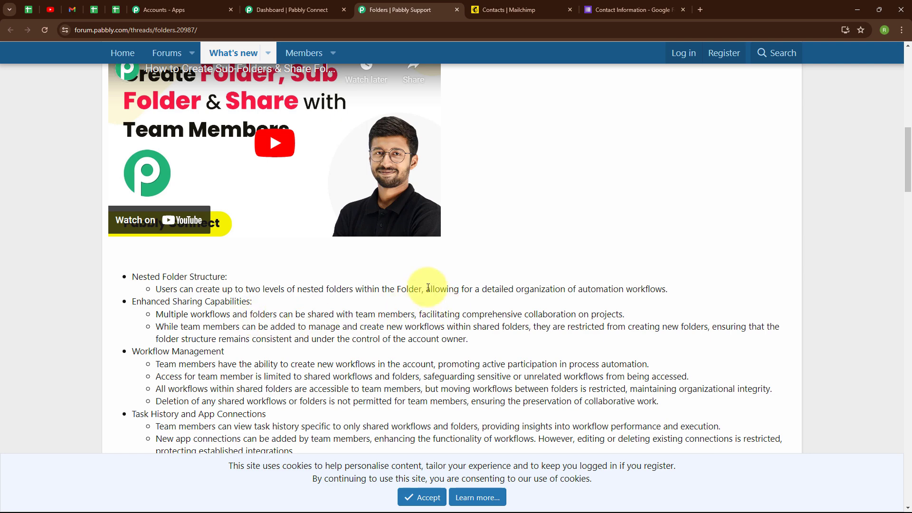
pyautogui.click(316, 6)
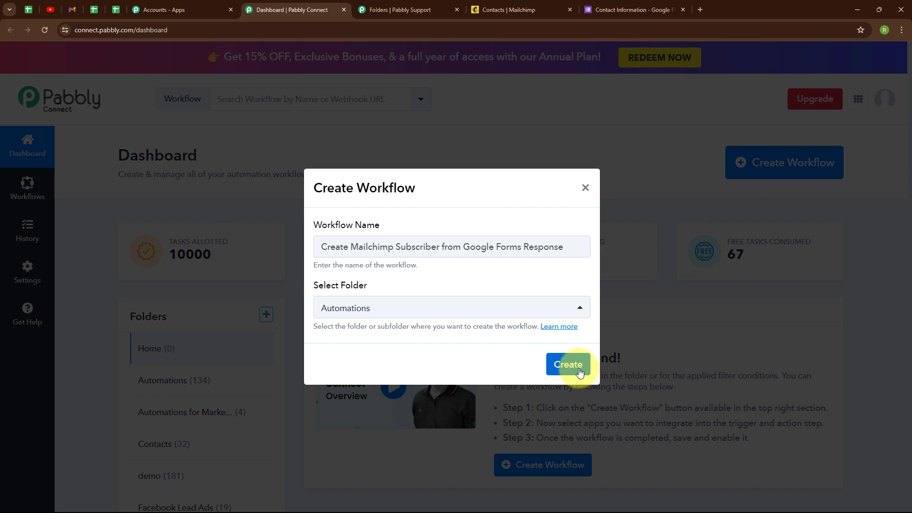
# Create the workflow and open its trigger step.
pyautogui.click(579, 371)
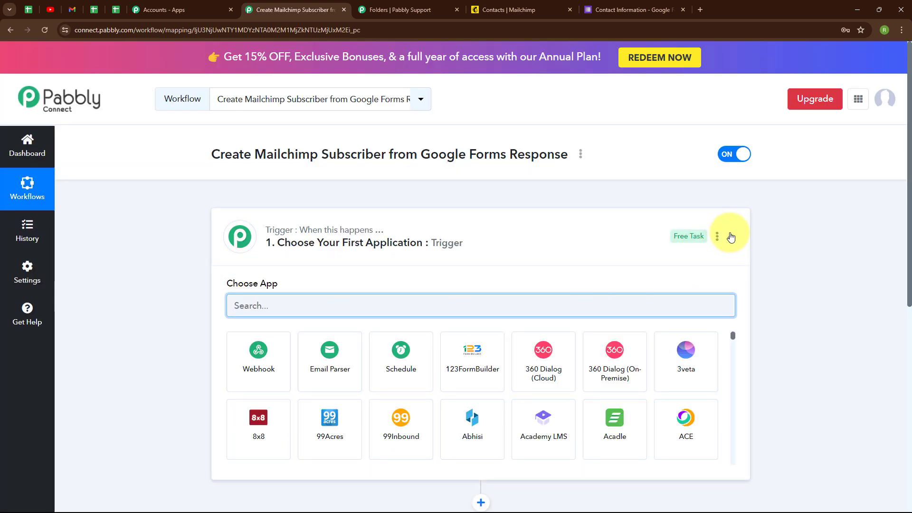
pyautogui.click(730, 236)
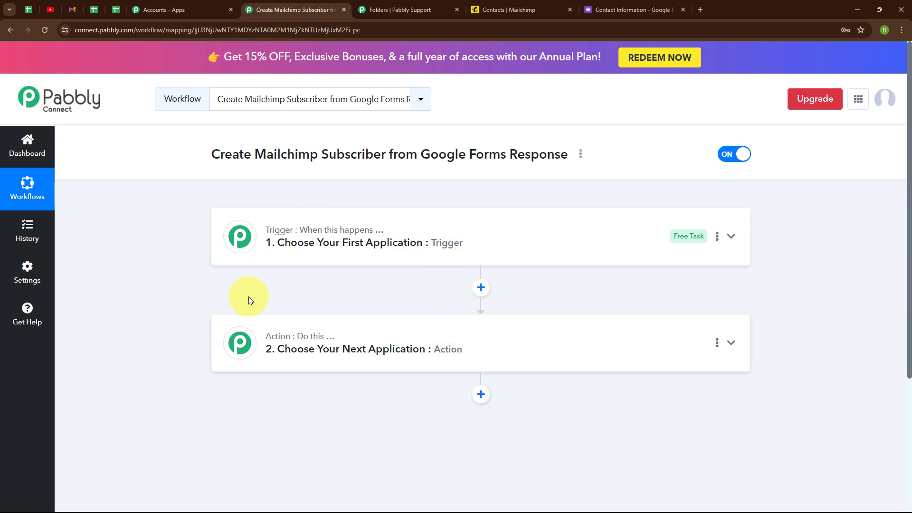
pyautogui.click(732, 238)
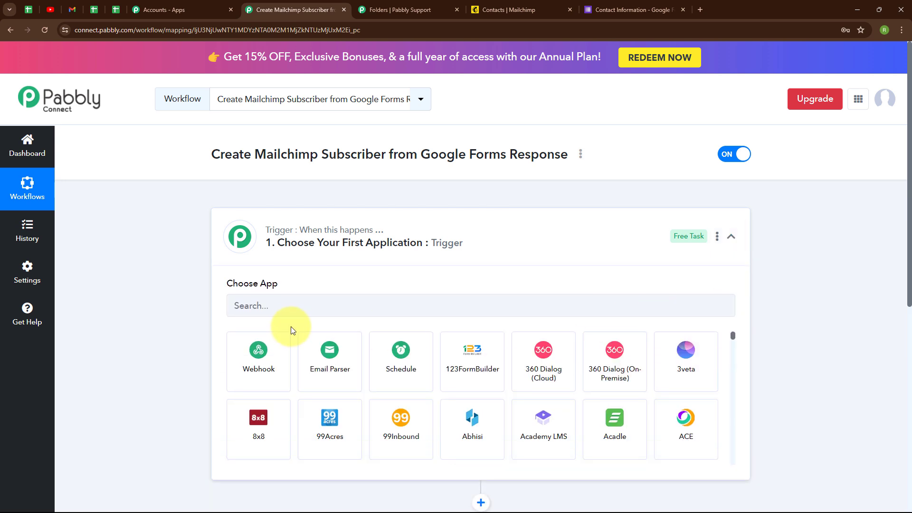
# Set the trigger app to Google Forms with the New Response Received event.
pyautogui.click(277, 307)
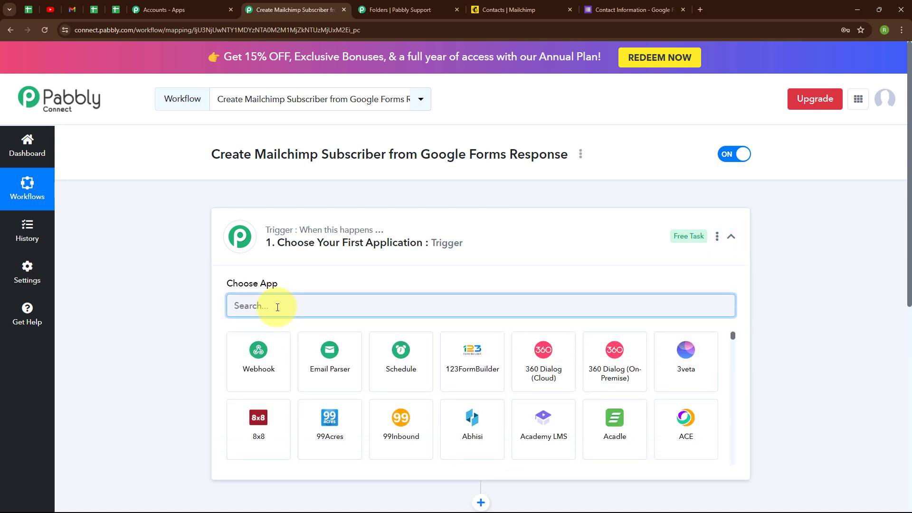
pyautogui.write('goo')
pyautogui.click(404, 377)
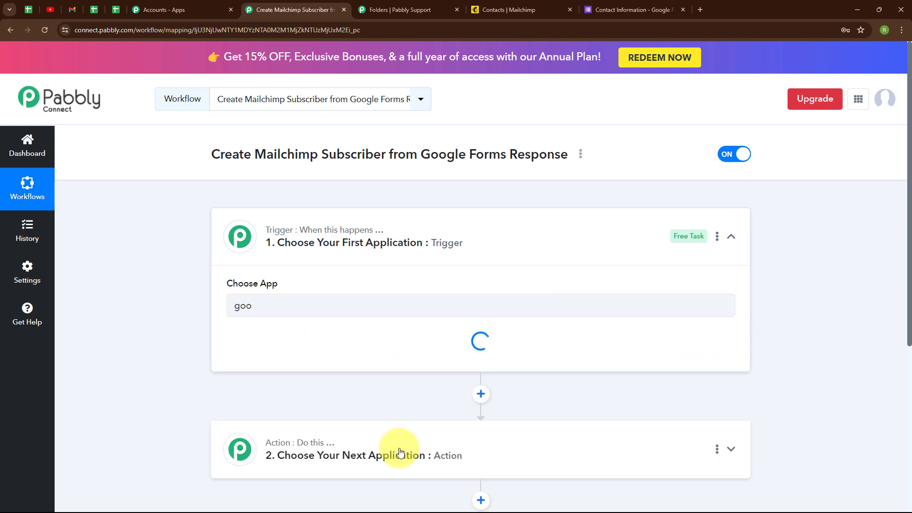
pyautogui.click(301, 354)
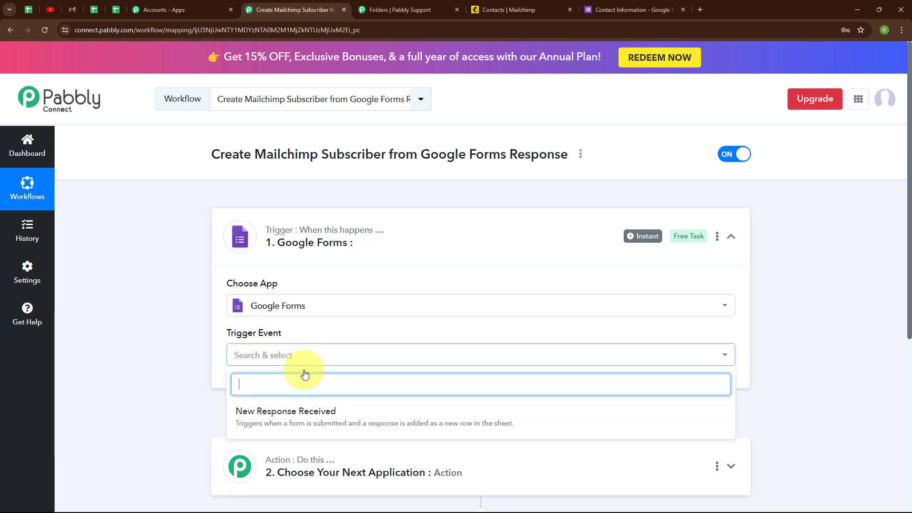
pyautogui.click(305, 426)
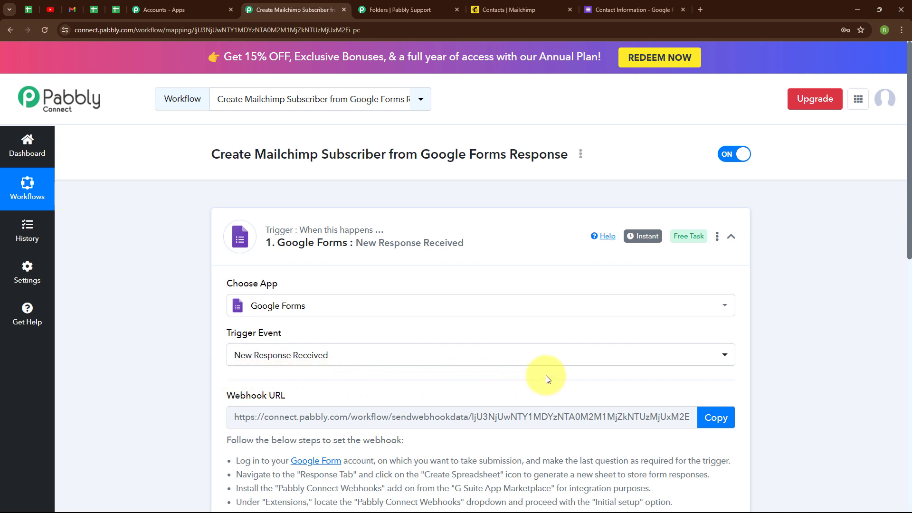
# Review the webhook setup instructions for the Google Forms trigger.
pyautogui.scroll(-3, 547, 378)
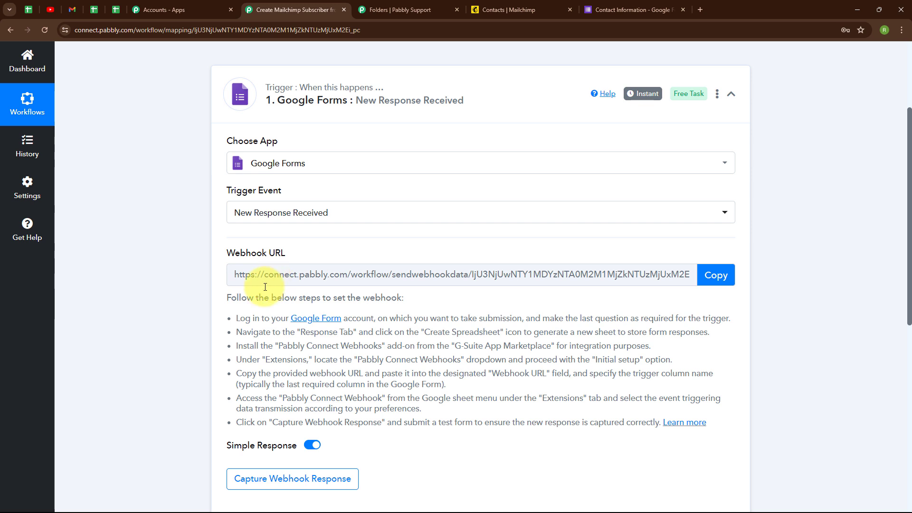
pyautogui.moveTo(236, 318); pyautogui.dragTo(418, 442)
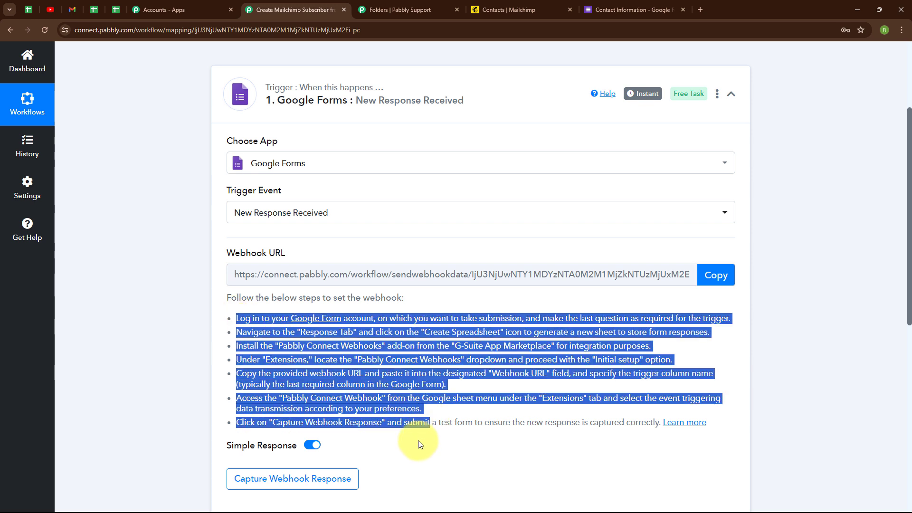
pyautogui.click(417, 441)
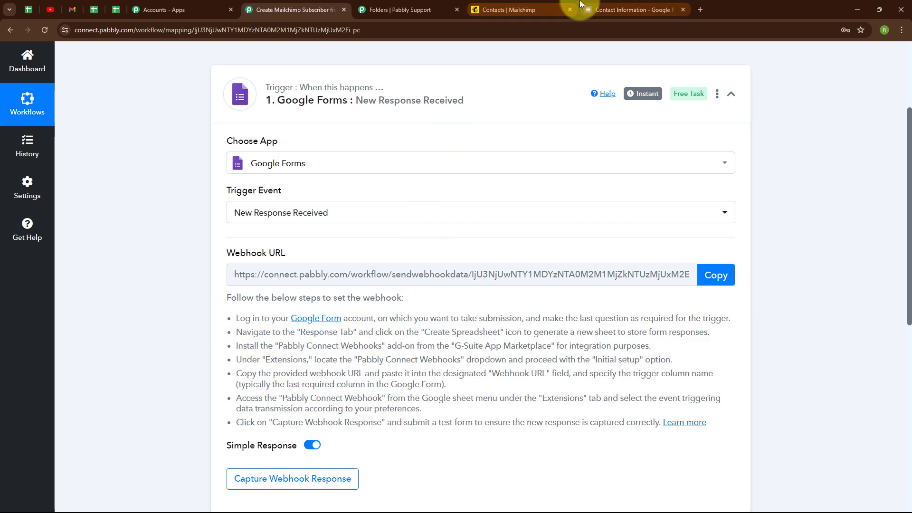
# Link the Contact Information form's responses to a new spreadsheet.
pyautogui.click(592, 9)
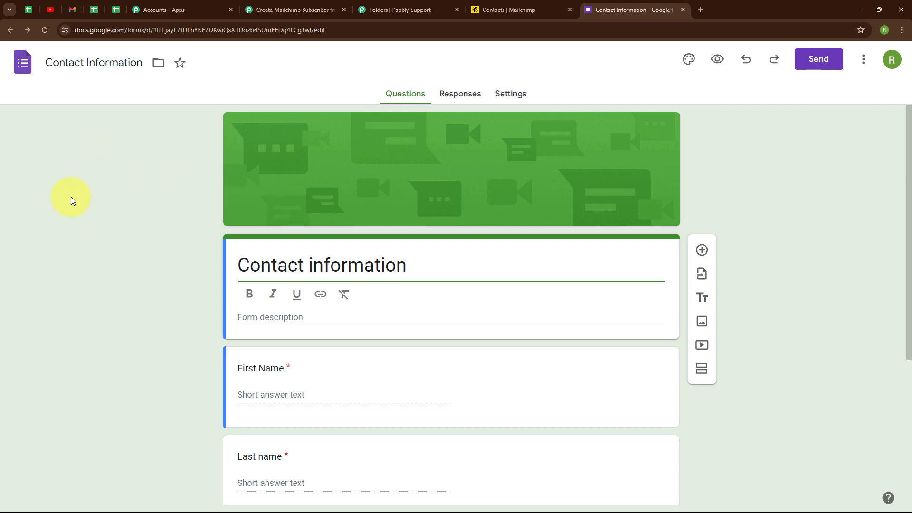
pyautogui.click(472, 93)
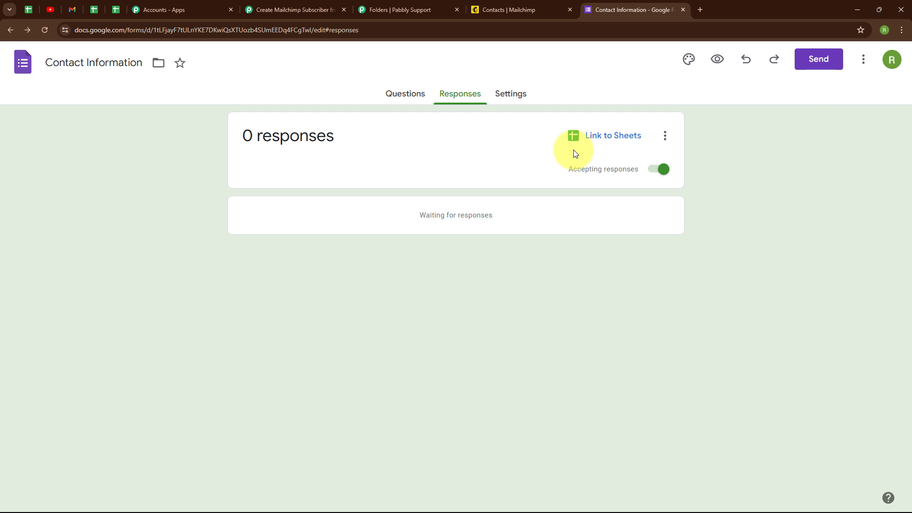
pyautogui.click(620, 140)
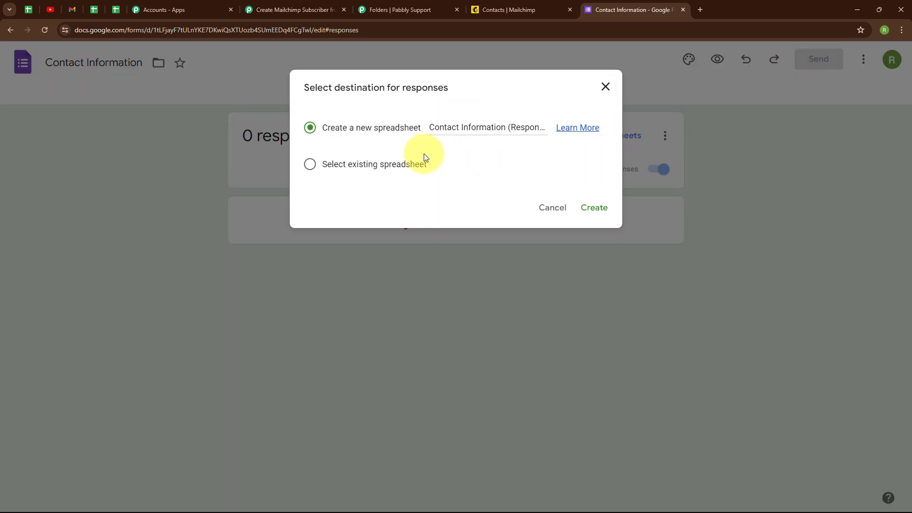
pyautogui.click(596, 209)
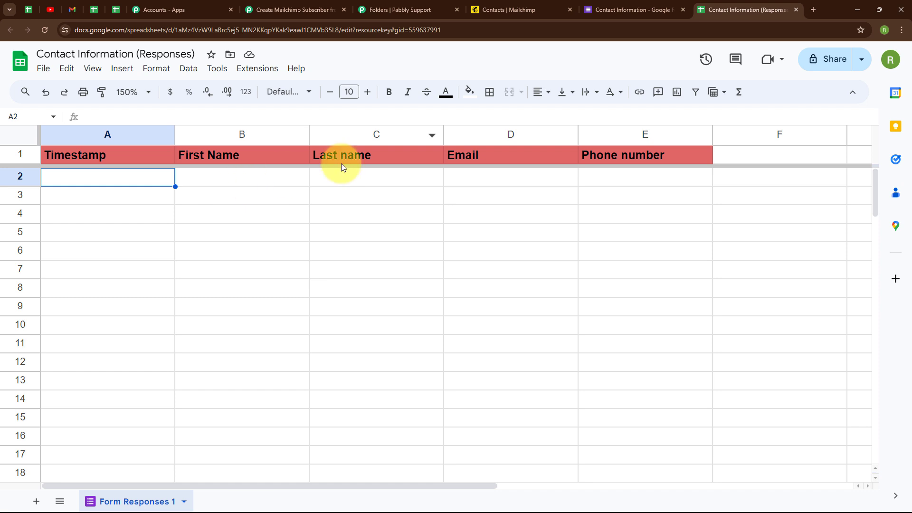
# Compare the form's questions with the response spreadsheet's columns.
pyautogui.click(636, 10)
pyautogui.scroll(-5, 548, 223)
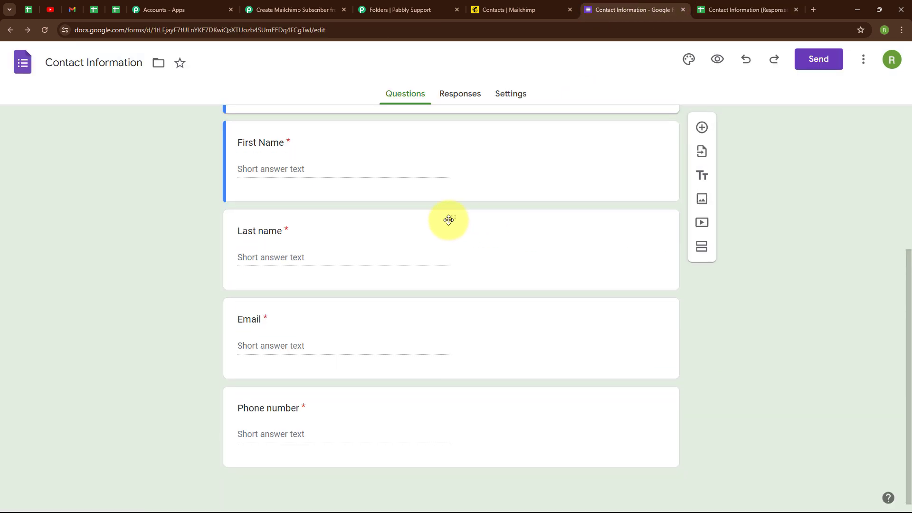
pyautogui.click(714, 4)
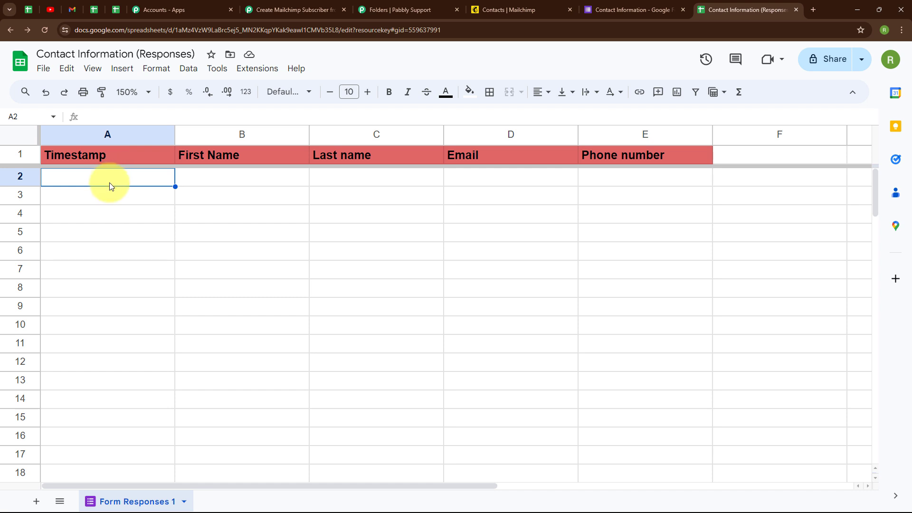
pyautogui.click(640, 8)
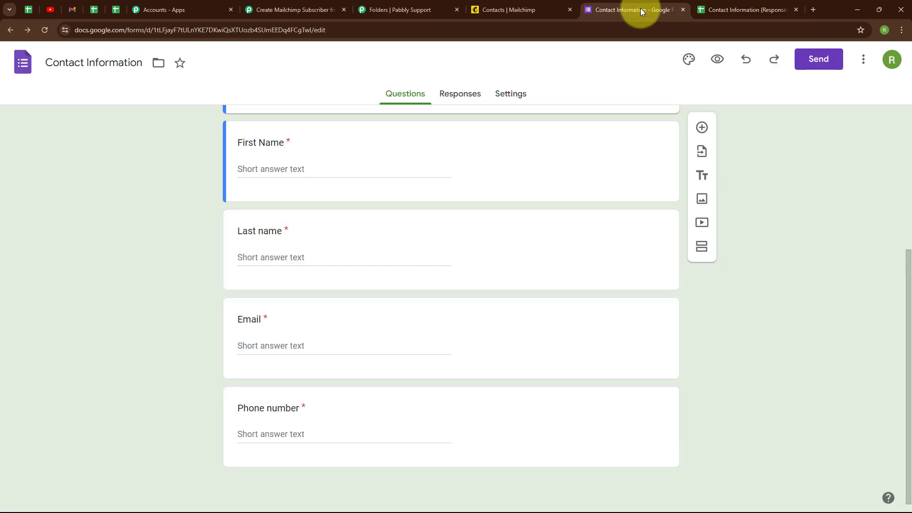
# Preview the form and submit a test response with first name Dummy, last name Lead, a sample e-mail and phone number.
pyautogui.click(719, 60)
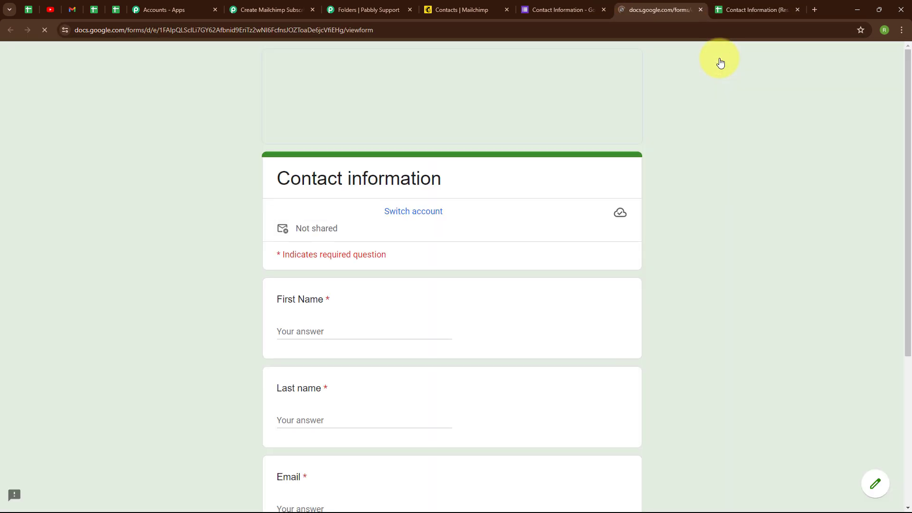
pyautogui.scroll(-5, 65, 112)
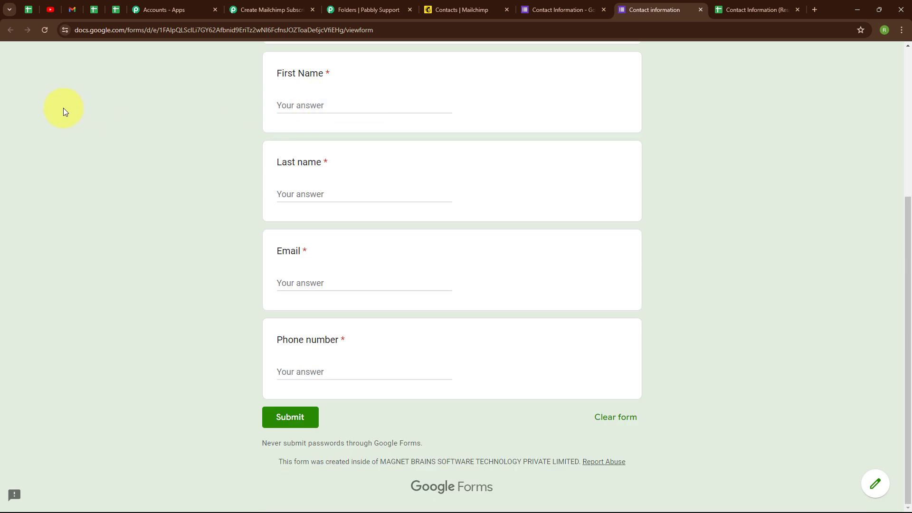
pyautogui.click(323, 105)
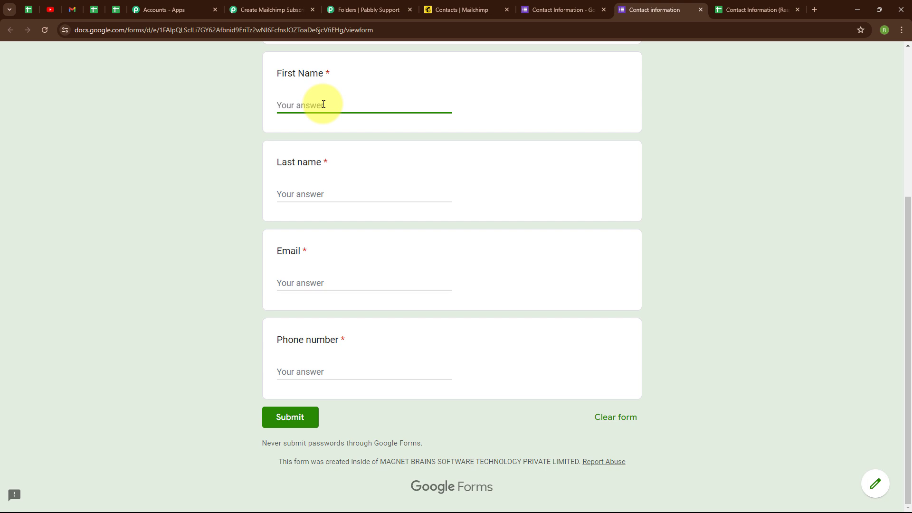
pyautogui.write('Dummy')
pyautogui.click(301, 194)
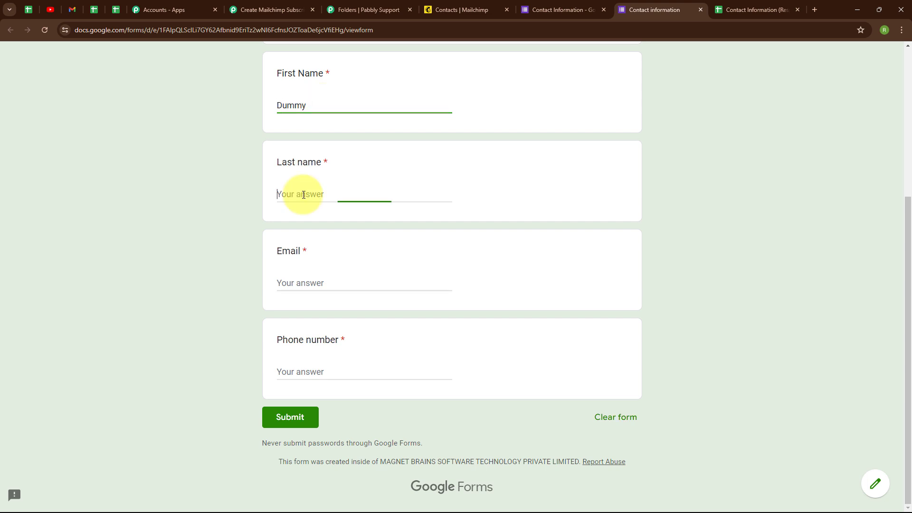
pyautogui.write('Lead')
pyautogui.click(293, 276)
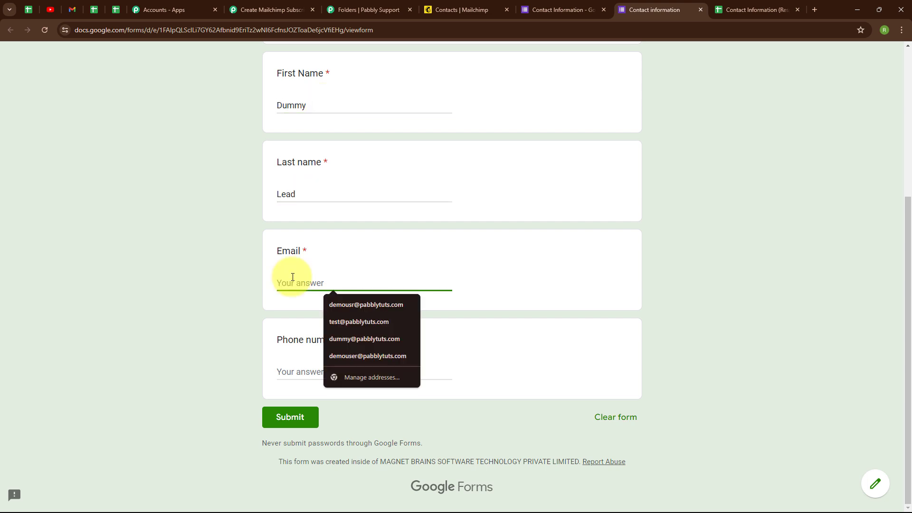
pyautogui.write('dummy')
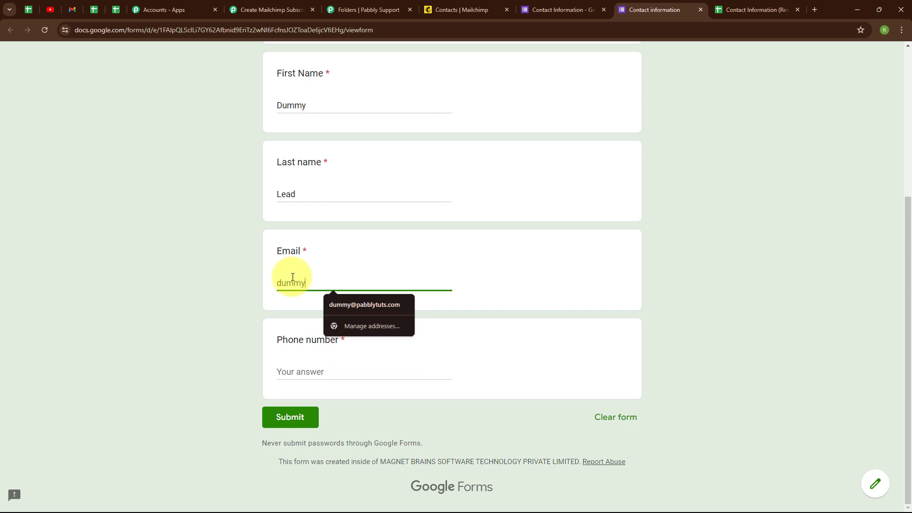
pyautogui.click(364, 304)
pyautogui.click(295, 371)
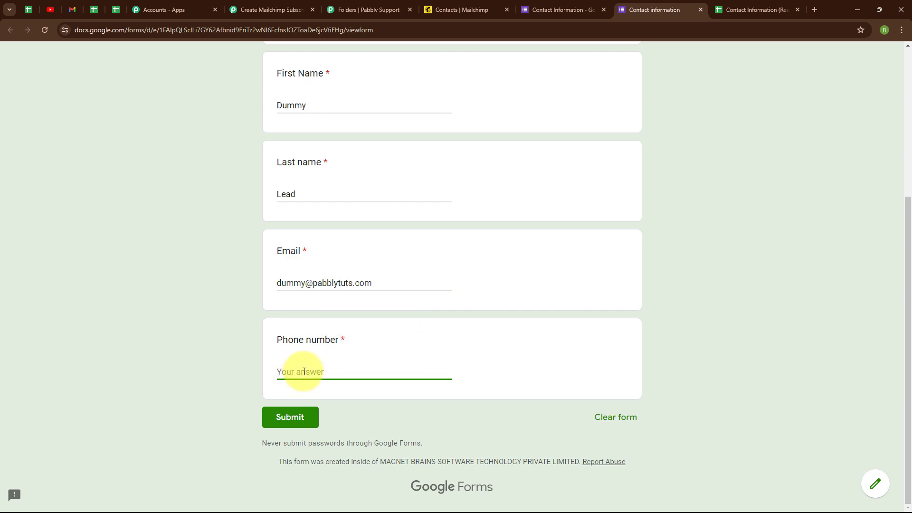
pyautogui.write('8888888888')
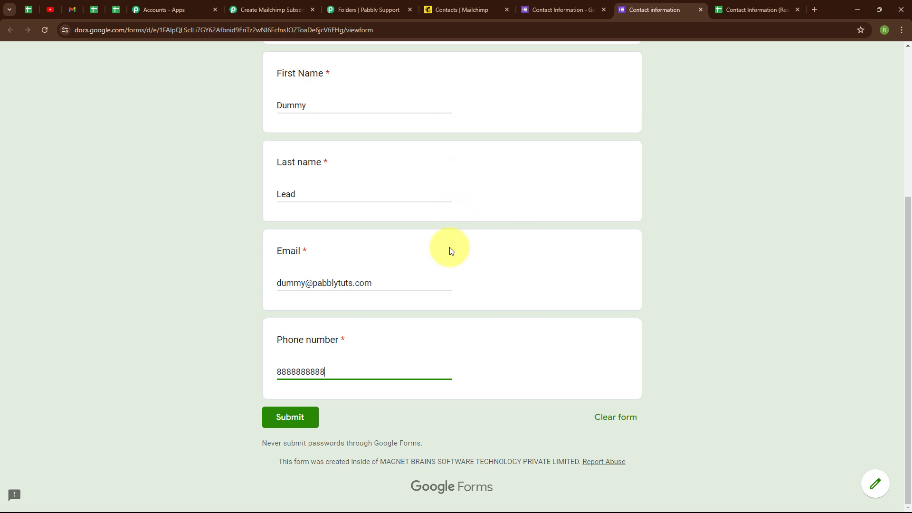
pyautogui.click(301, 422)
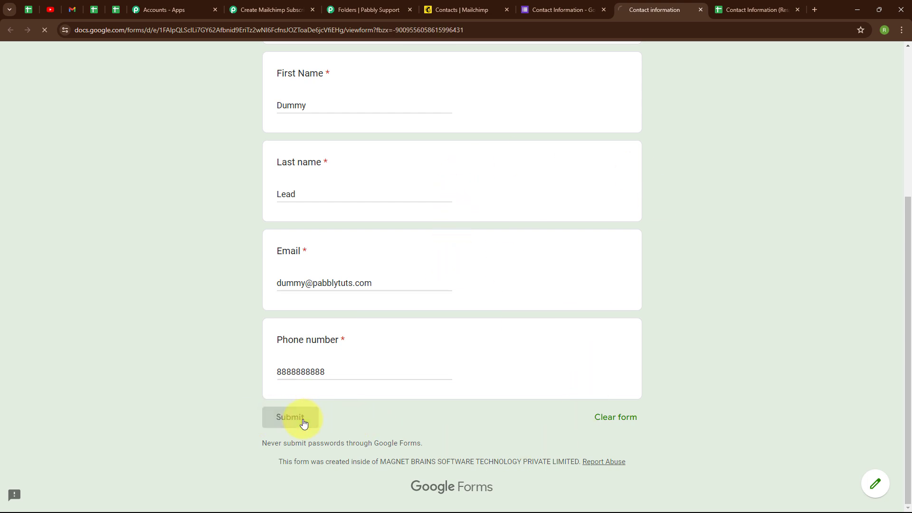
# Check the submitted response row in the response spreadsheet.
pyautogui.moveTo(281, 212); pyautogui.dragTo(441, 211)
pyautogui.click(435, 228)
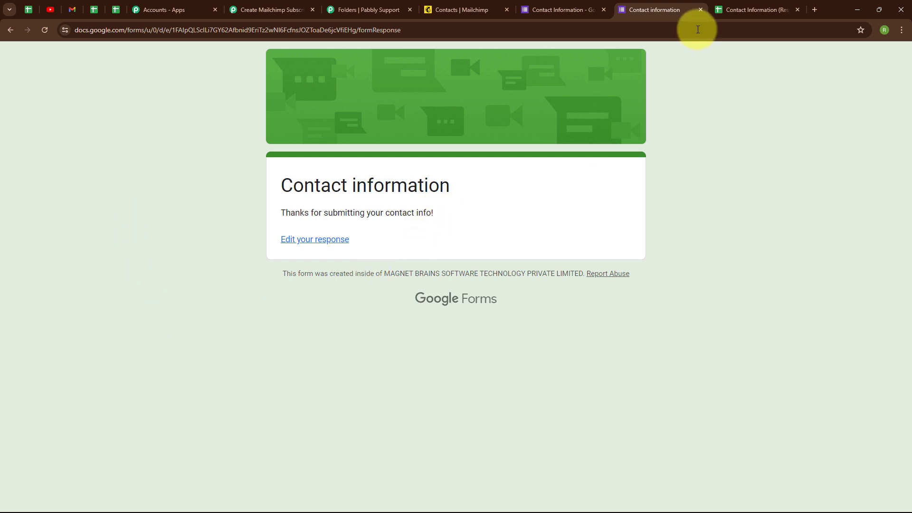
pyautogui.click(728, 9)
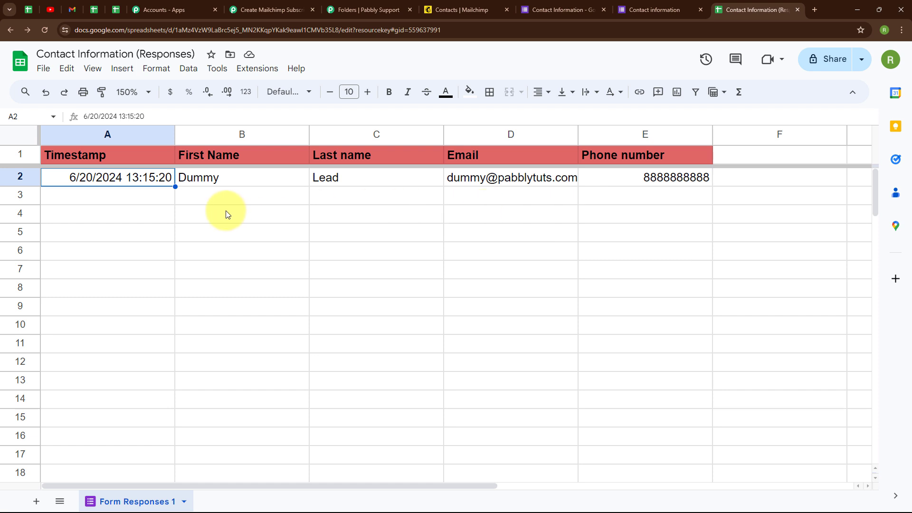
pyautogui.click(125, 204)
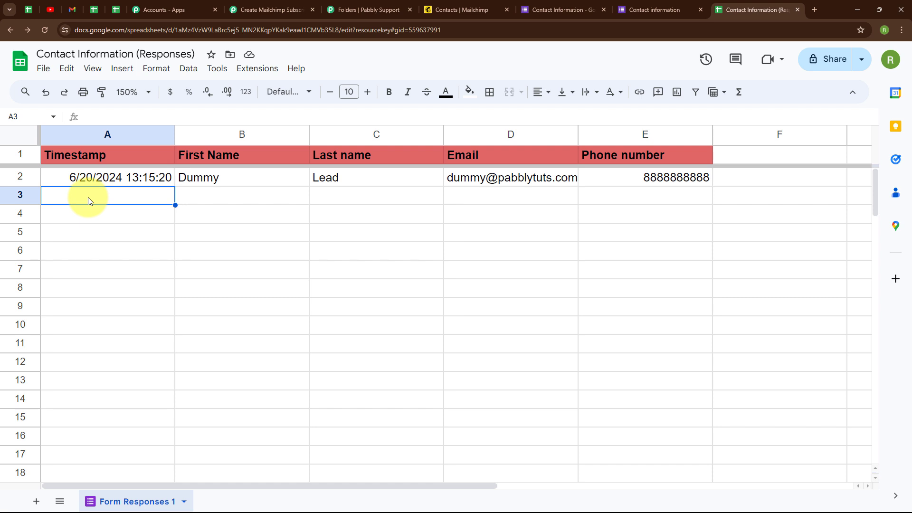
# Search the Workspace Marketplace for the Pabbly Connect Webhooks add-on and view its listing.
pyautogui.click(250, 76)
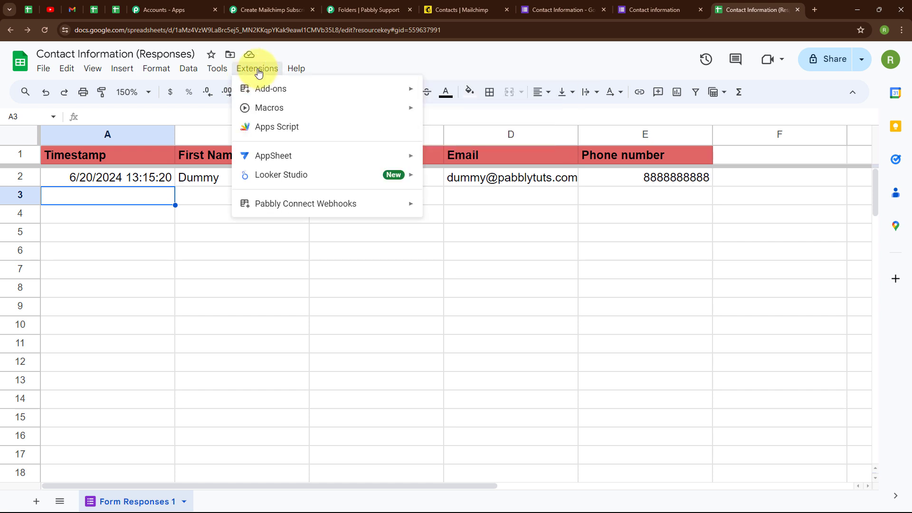
pyautogui.moveTo(277, 95)
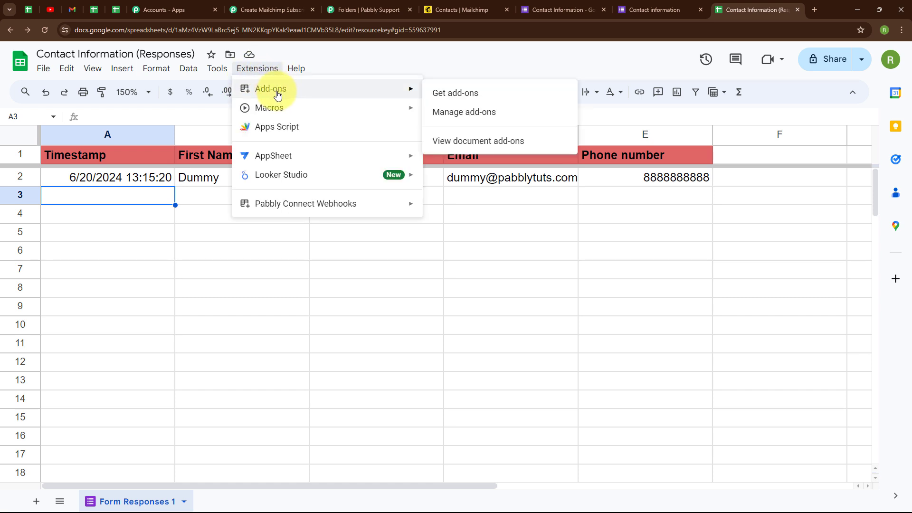
pyautogui.click(468, 98)
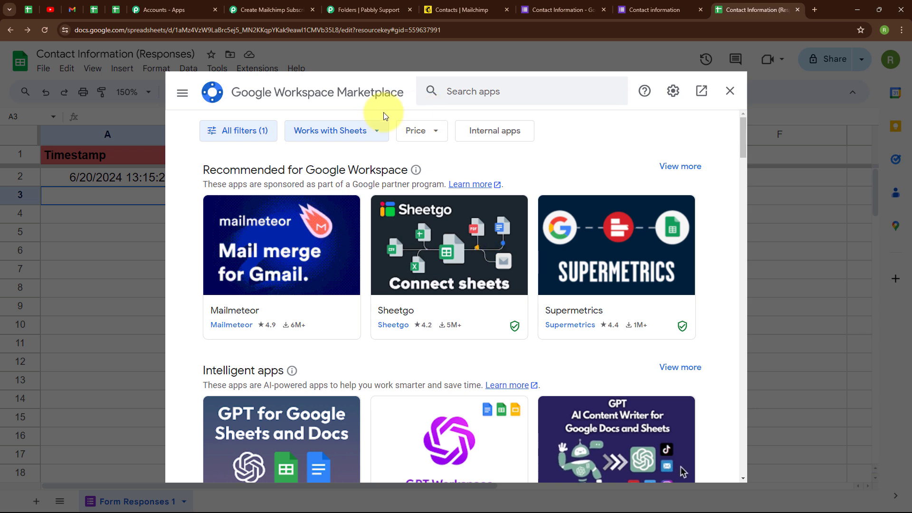
pyautogui.click(463, 94)
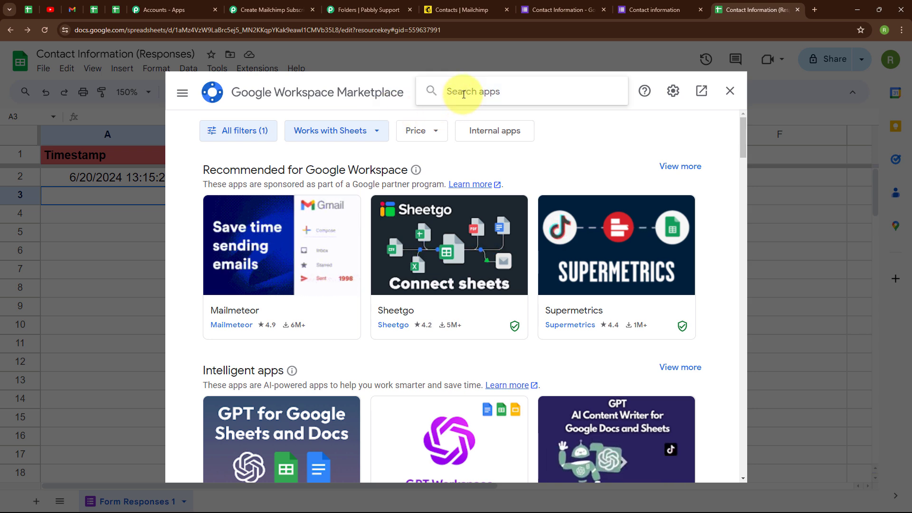
pyautogui.write('pa')
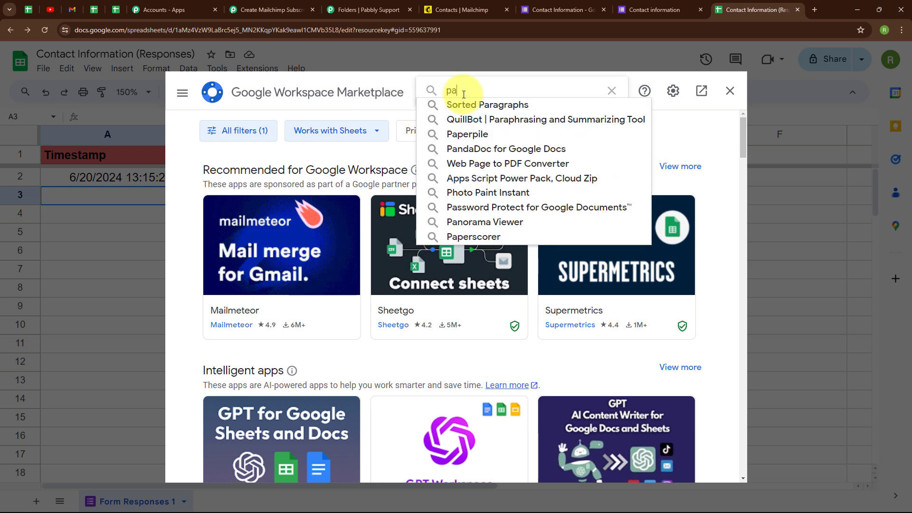
pyautogui.write('bbly')
pyautogui.click(476, 104)
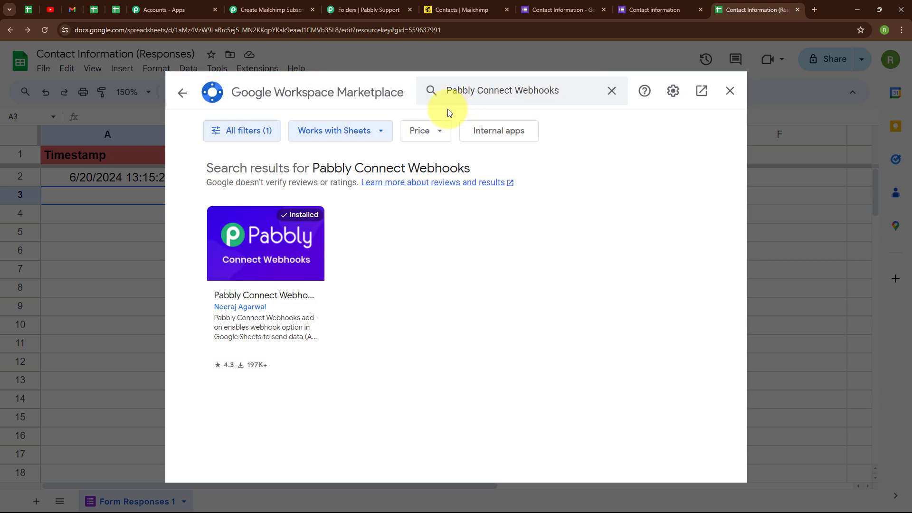
pyautogui.click(269, 272)
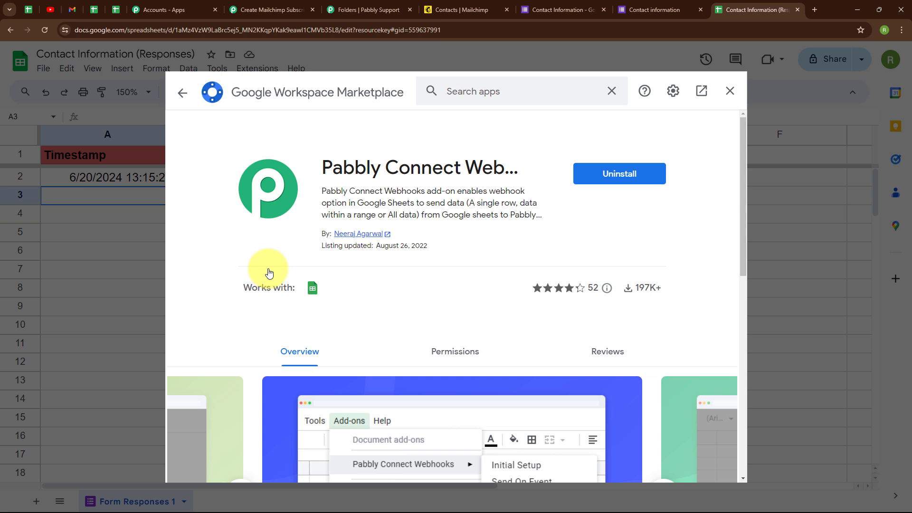
pyautogui.click(179, 93)
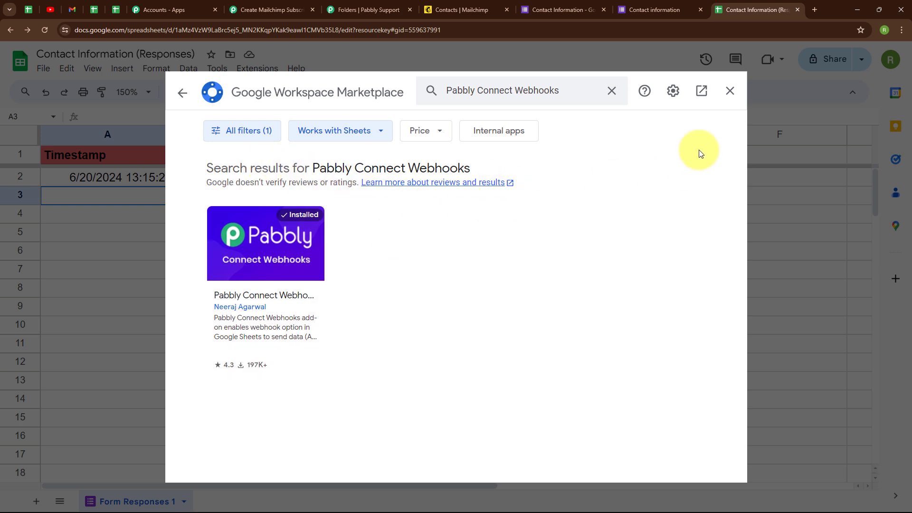
pyautogui.click(730, 91)
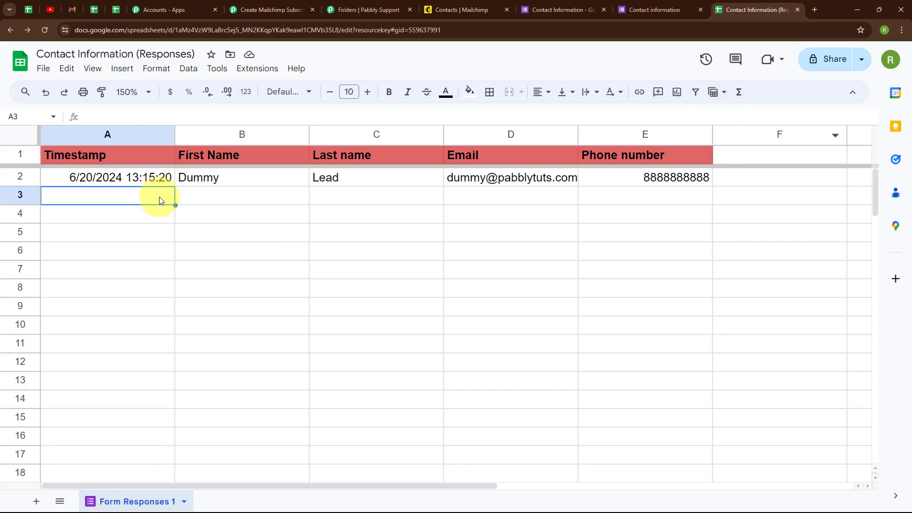
# Copy the Google Forms trigger's webhook URL into the Pabbly Connect Webhooks Initial Setup dialog.
pyautogui.click(266, 73)
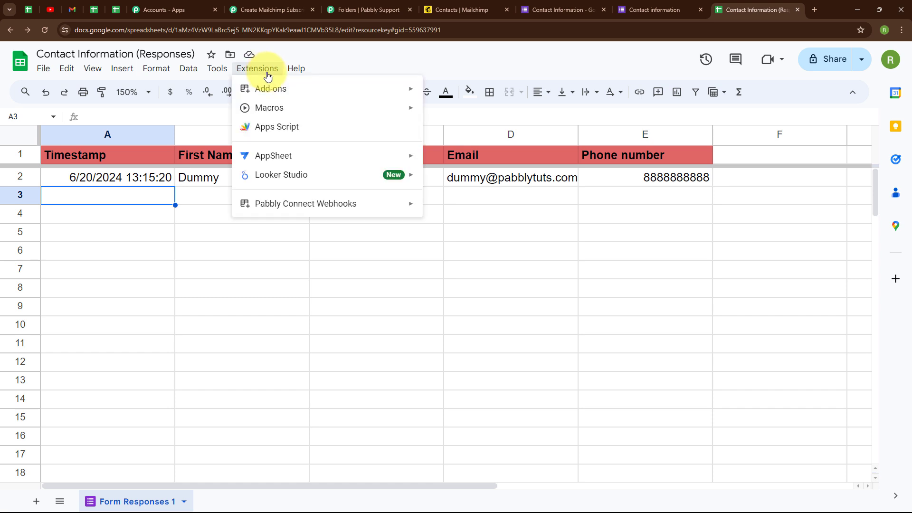
pyautogui.moveTo(251, 209)
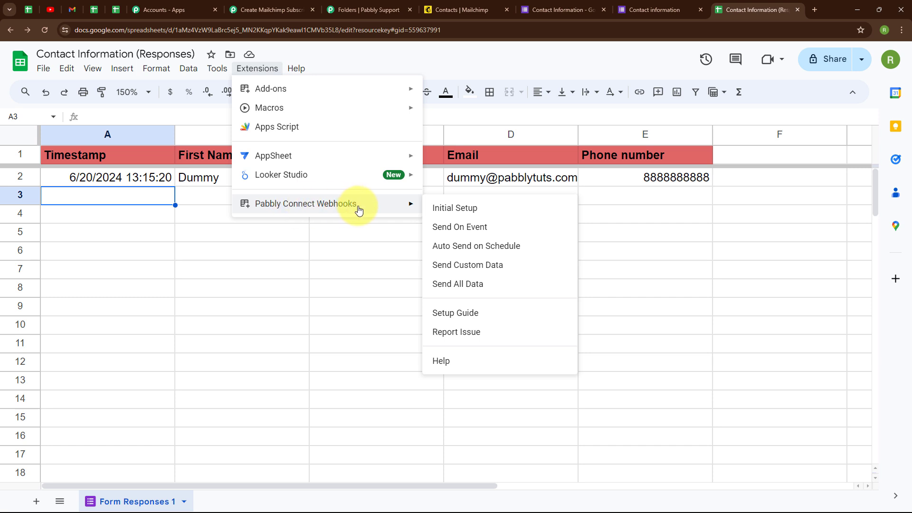
pyautogui.click(465, 214)
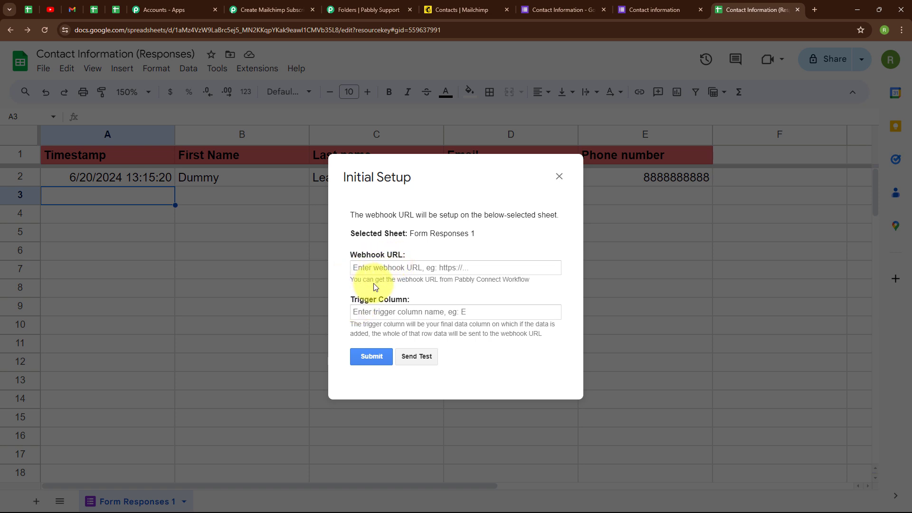
pyautogui.click(236, 9)
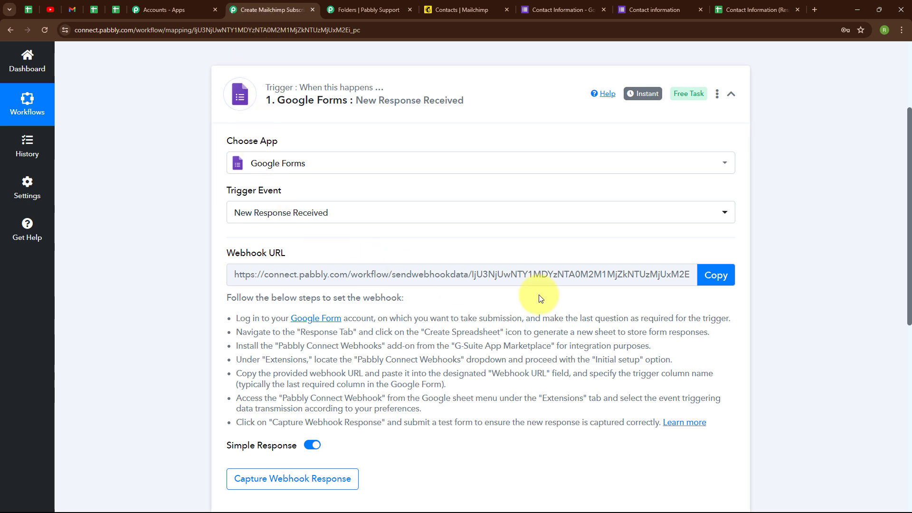
pyautogui.click(726, 285)
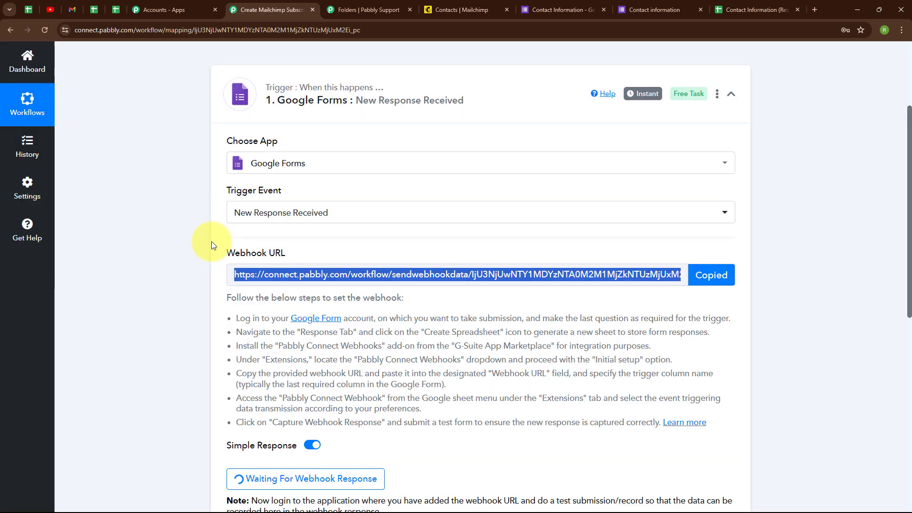
pyautogui.click(720, 4)
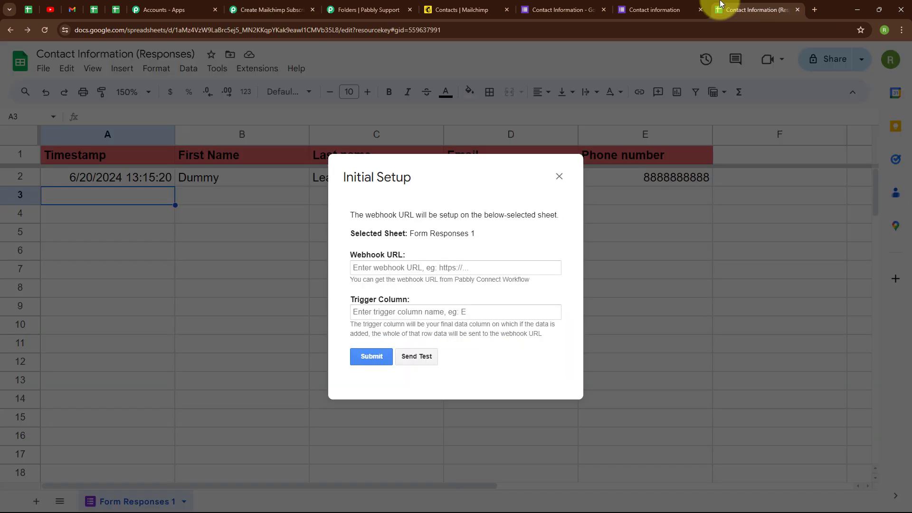
pyautogui.click(417, 266)
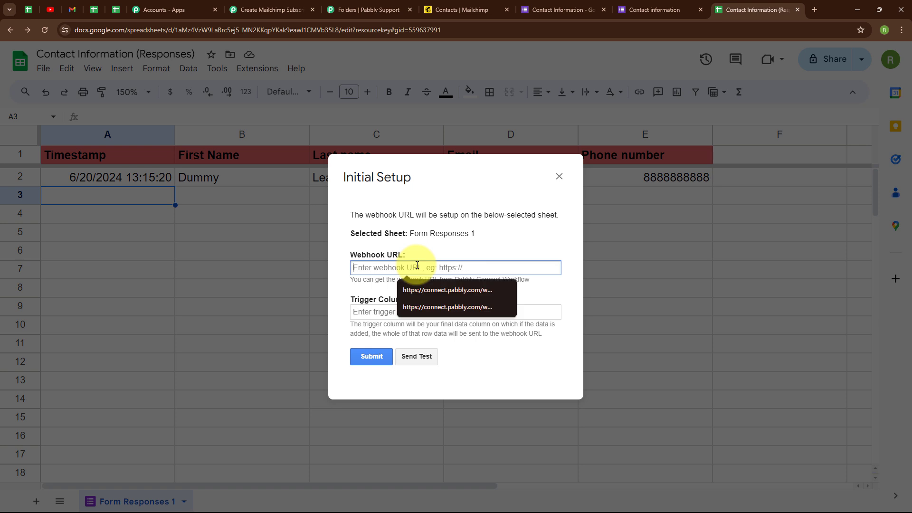
pyautogui.hotkey('ctrl', 'v')
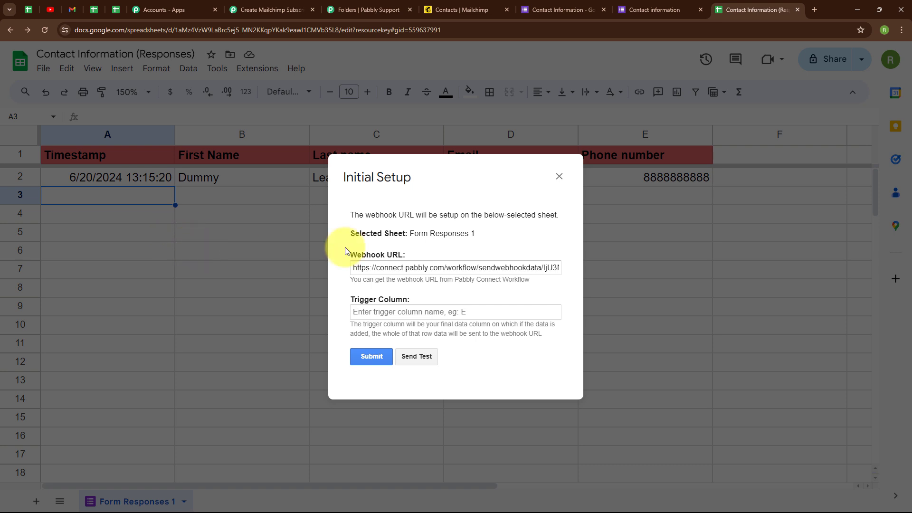
# Set the trigger column to E, submit the initial setup, and send a test.
pyautogui.click(366, 311)
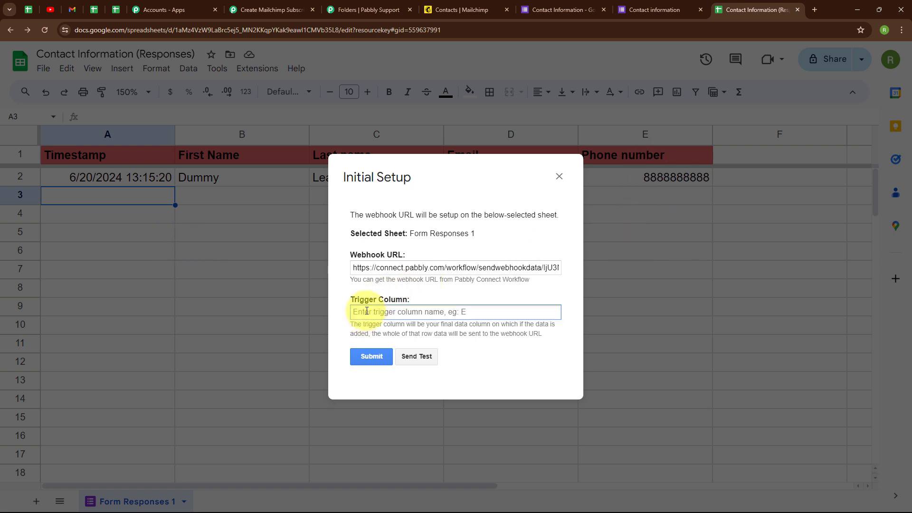
pyautogui.write('E')
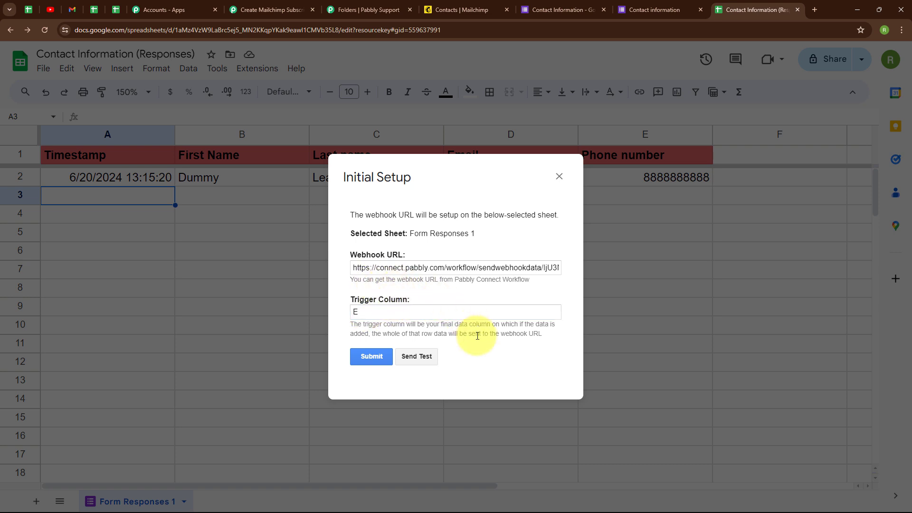
pyautogui.click(374, 358)
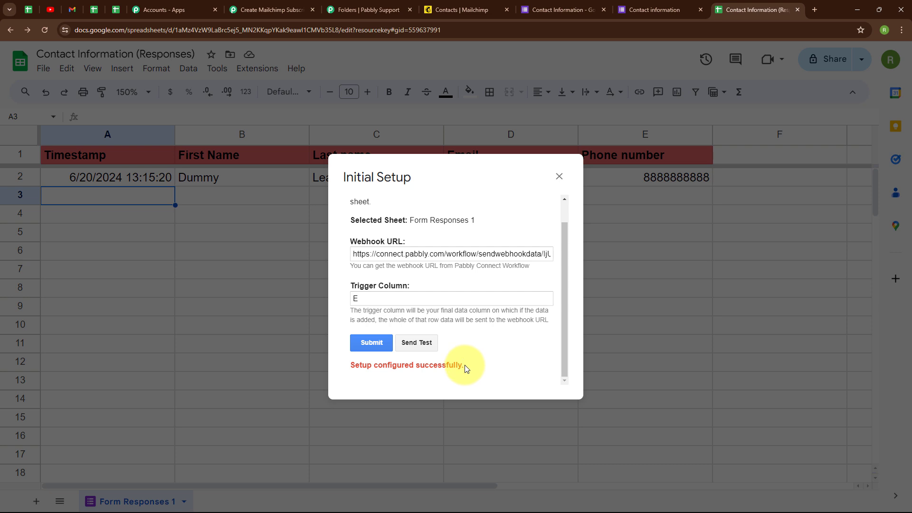
pyautogui.click(419, 346)
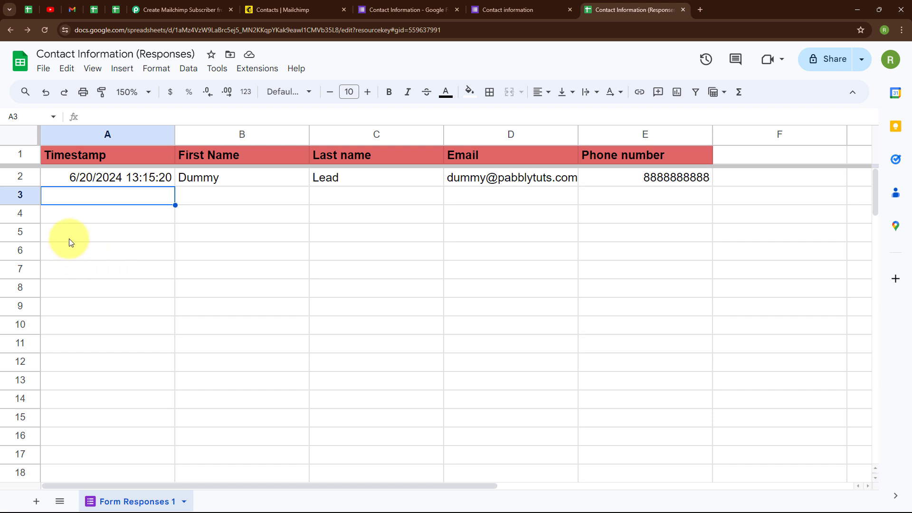
# Enable the Send On Event option of the Pabbly Connect Webhooks add-on in the response spreadsheet.
pyautogui.click(259, 69)
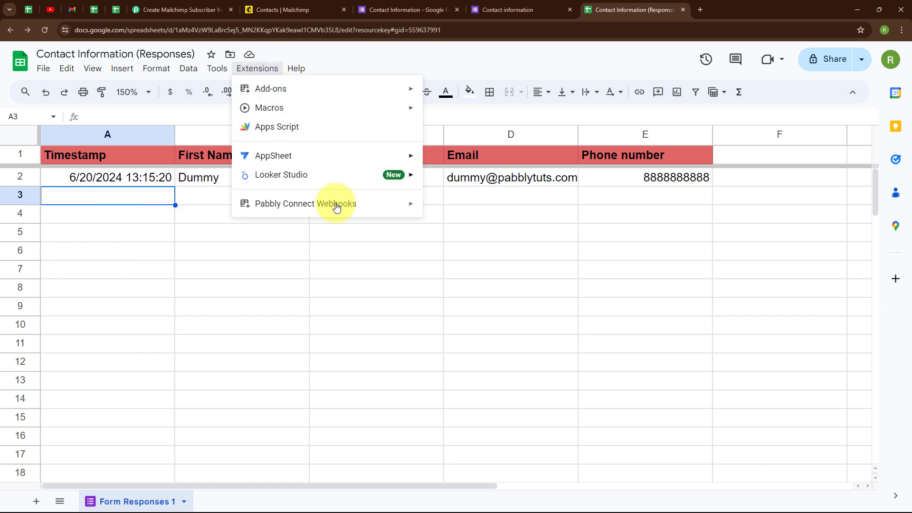
pyautogui.moveTo(314, 205)
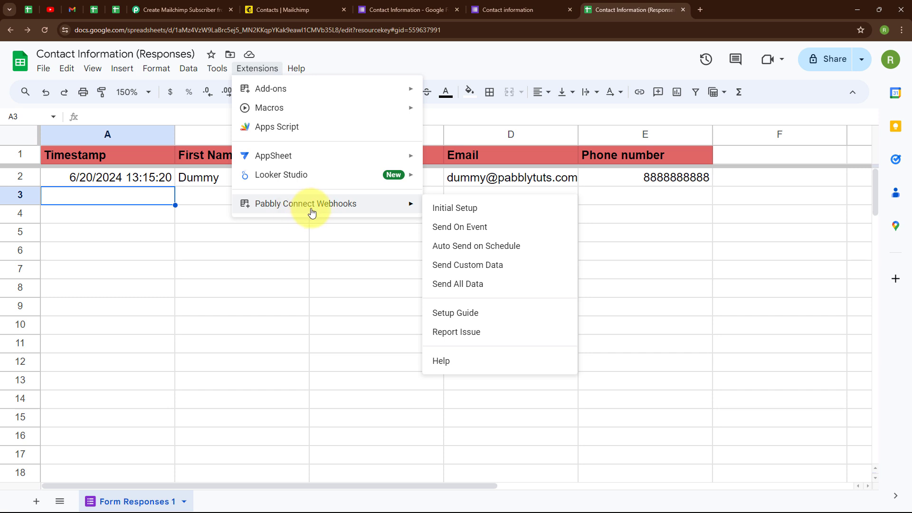
pyautogui.click(461, 233)
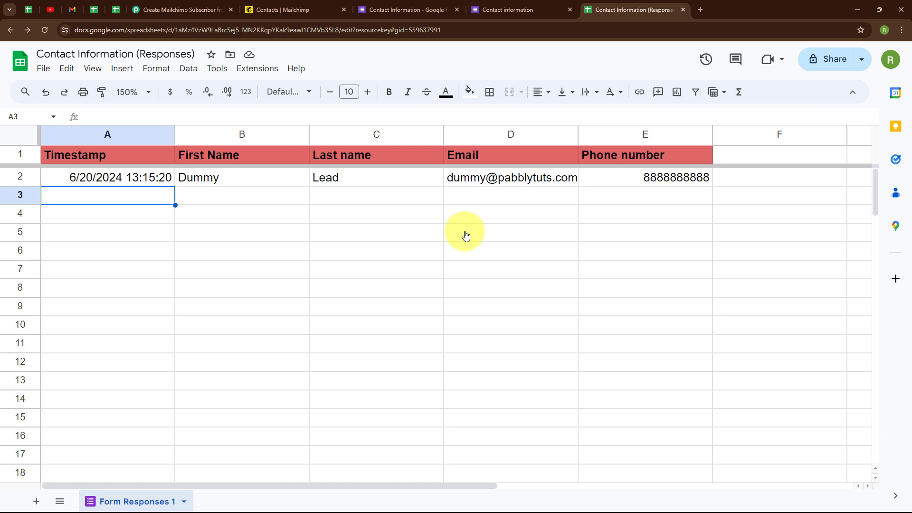
pyautogui.click(257, 68)
pyautogui.moveTo(285, 203)
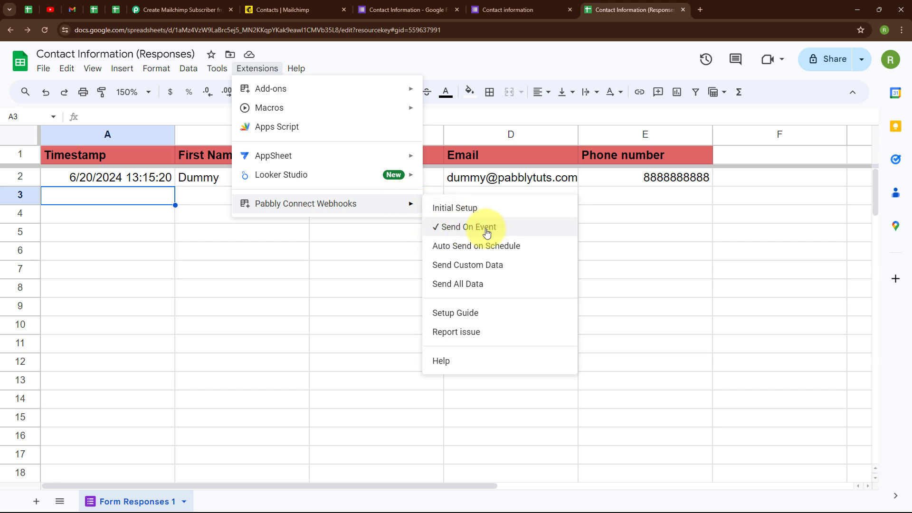
pyautogui.press('Escape')
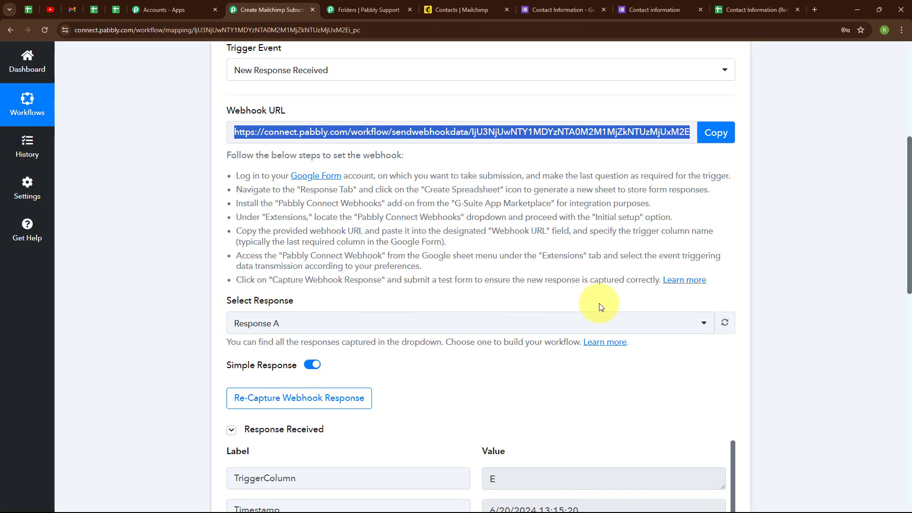
# Review the captured webhook response fields in the Google Forms trigger step, then collapse the trigger.
pyautogui.scroll(-4, 593, 304)
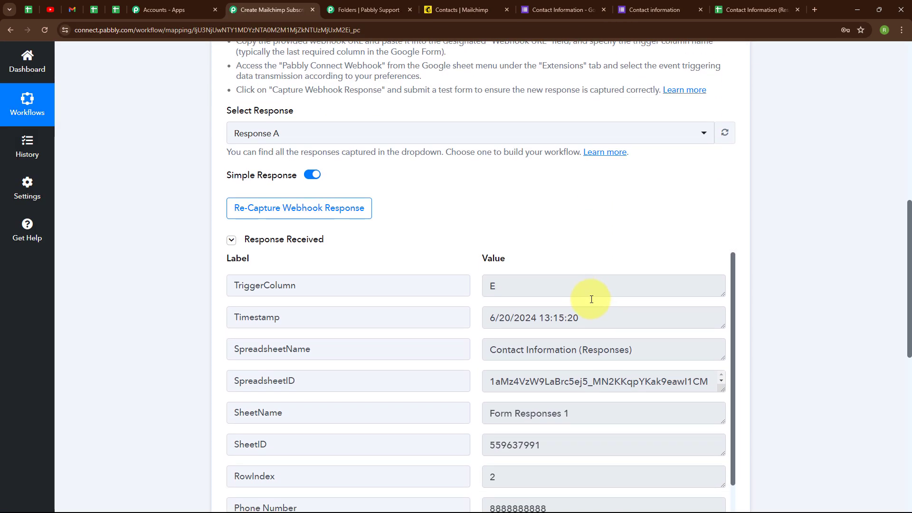
pyautogui.scroll(-2, 591, 299)
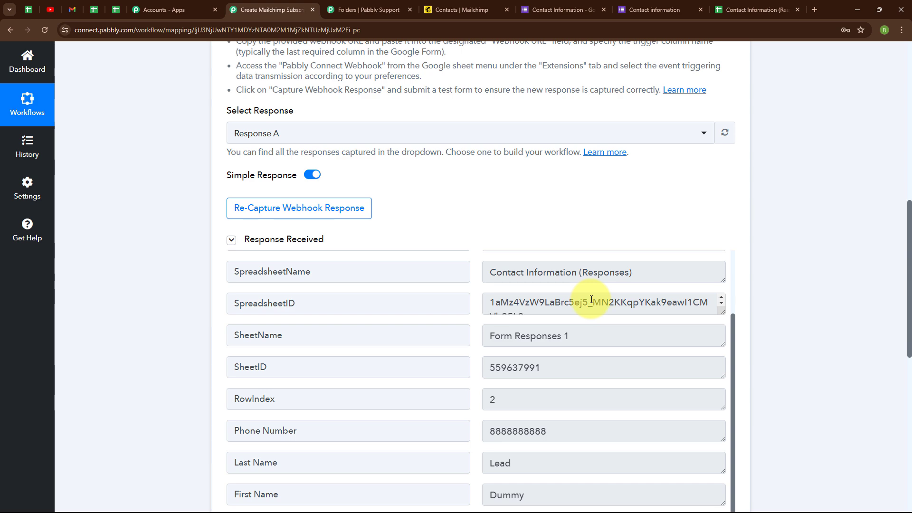
pyautogui.scroll(-3, 591, 301)
pyautogui.scroll(-3, 636, 318)
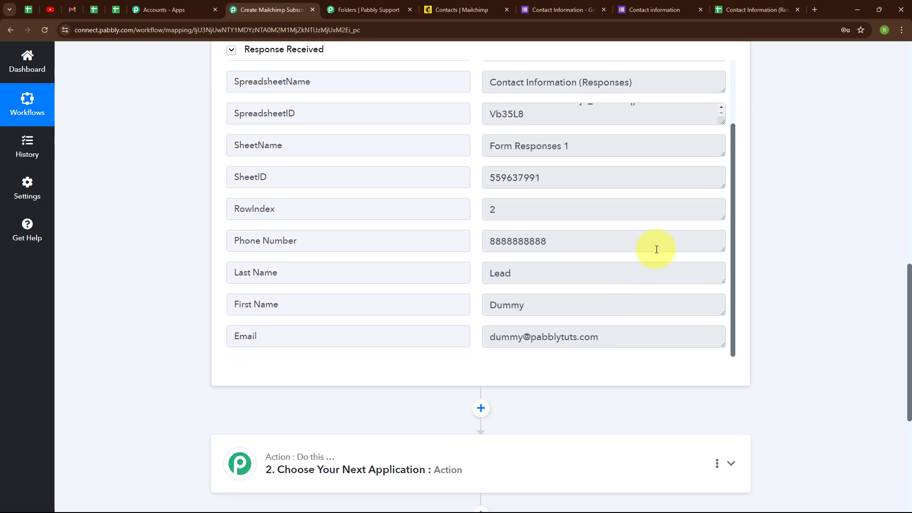
pyautogui.scroll(2, 705, 143)
pyautogui.scroll(15, 708, 76)
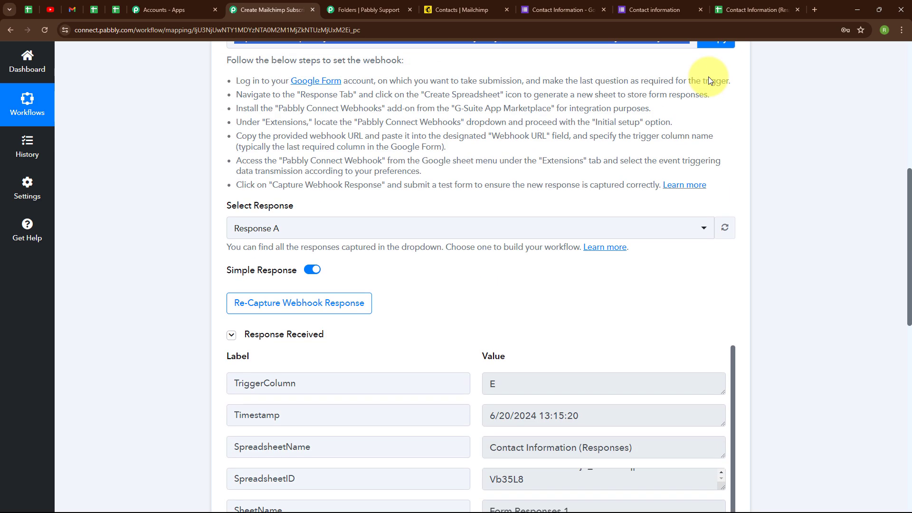
pyautogui.click(739, 144)
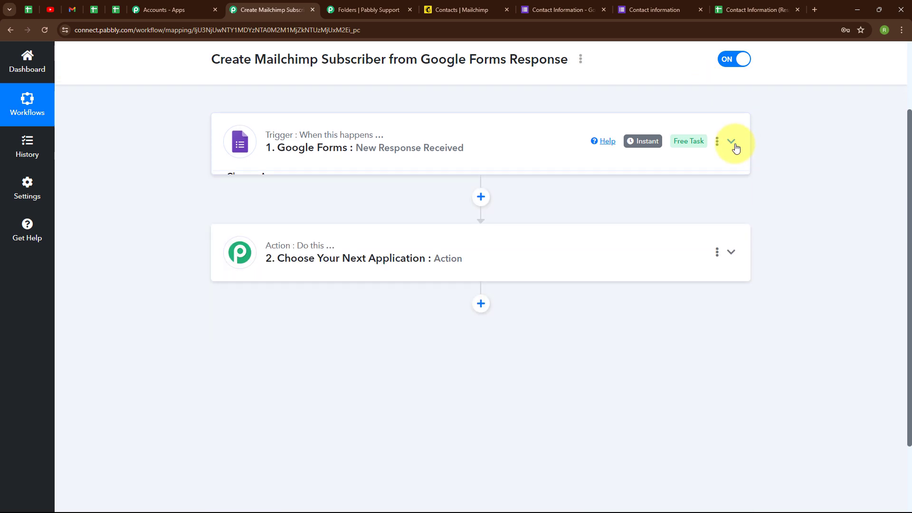
# Set the action step's app to Mailchimp with the Add New Member with Custom Fields event.
pyautogui.click(295, 266)
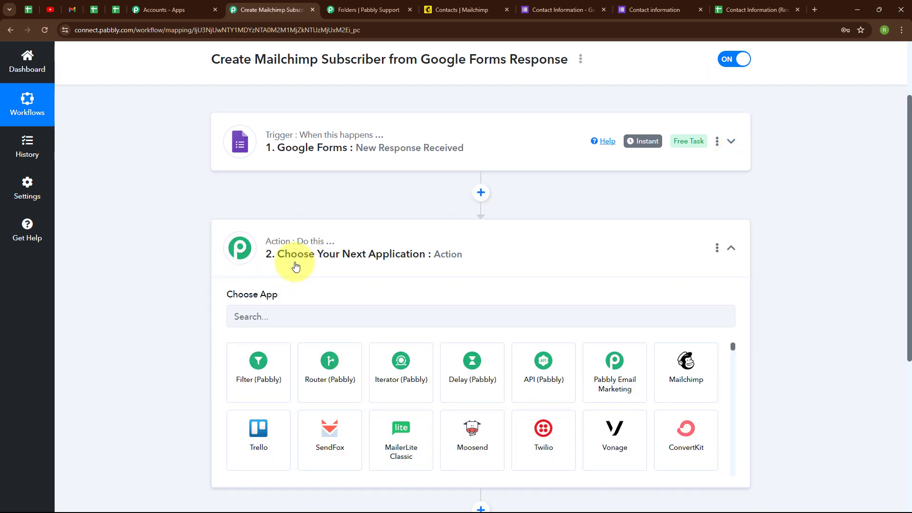
pyautogui.click(267, 247)
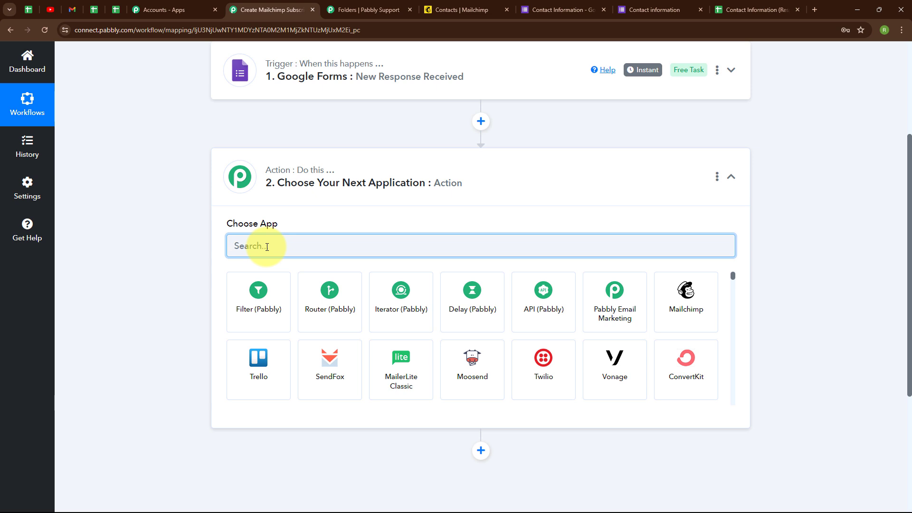
pyautogui.write('Mai')
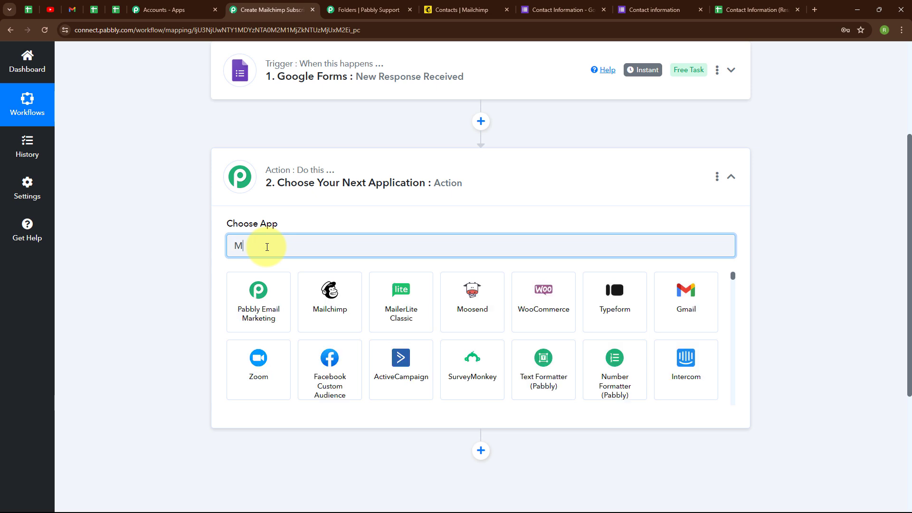
pyautogui.click(336, 317)
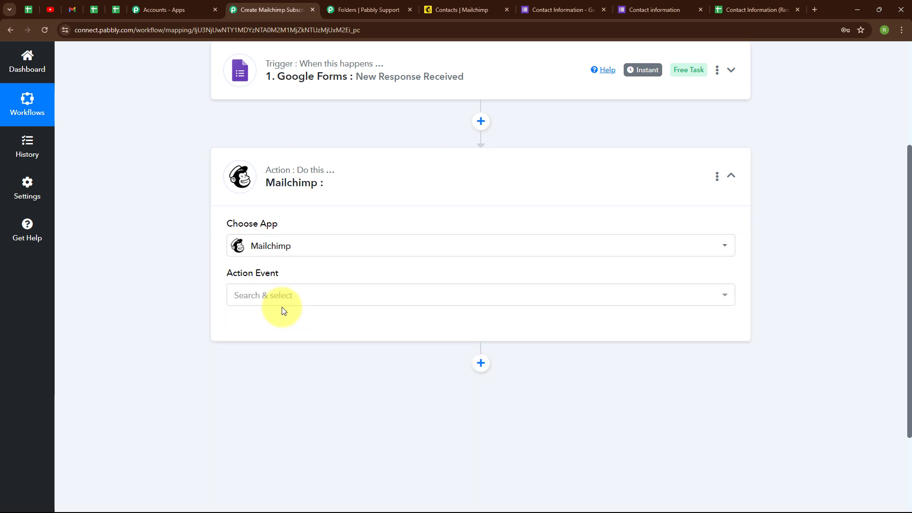
pyautogui.click(239, 302)
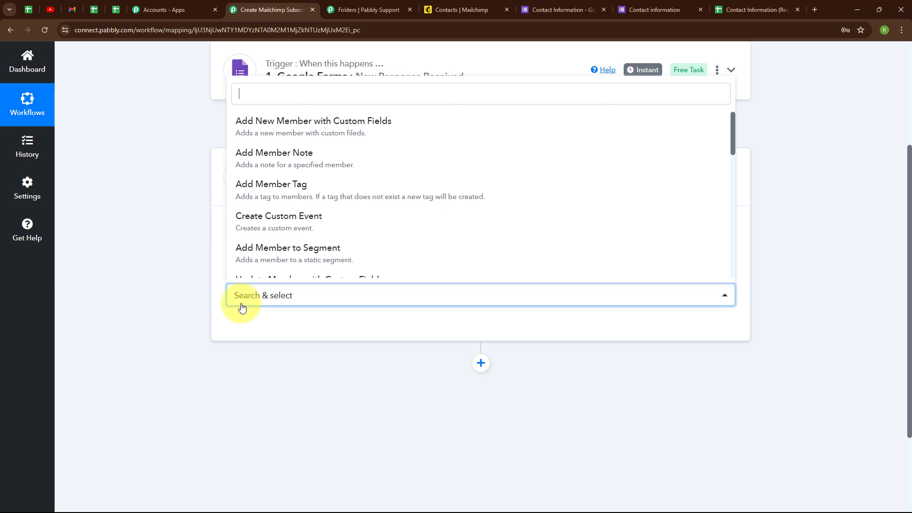
pyautogui.click(303, 126)
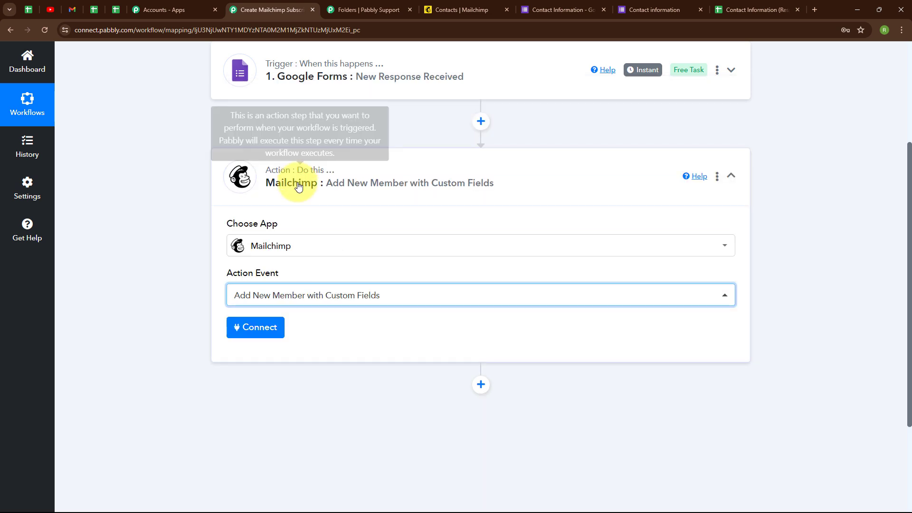
pyautogui.scroll(2, 372, 102)
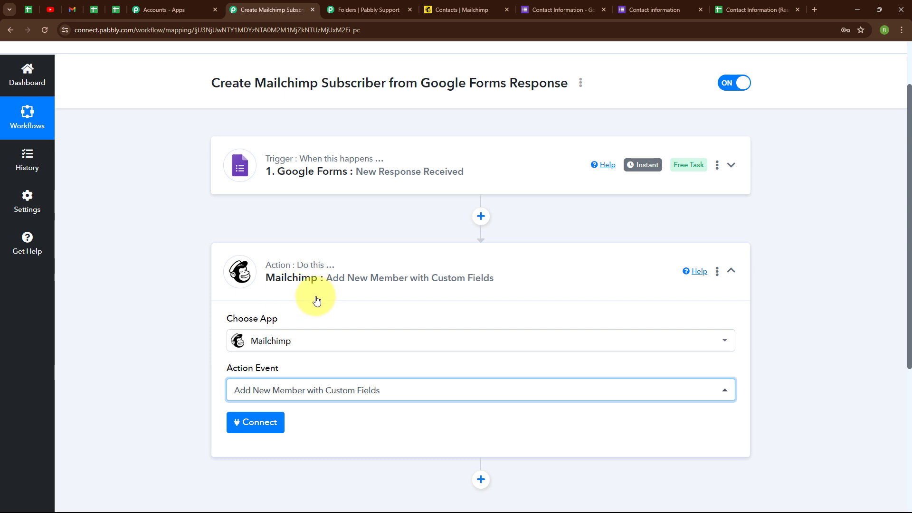
# Start adding a new Mailchimp connection for the action step.
pyautogui.click(257, 429)
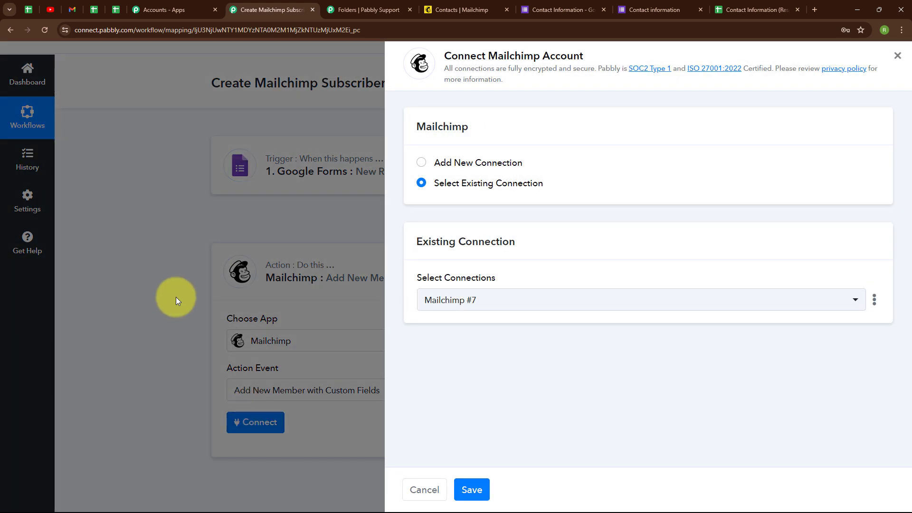
pyautogui.click(421, 163)
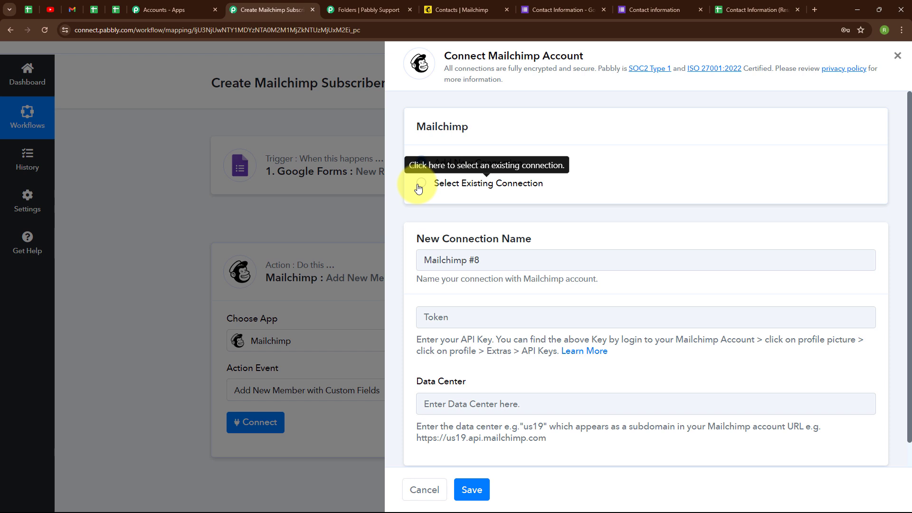
pyautogui.scroll(-1, 622, 218)
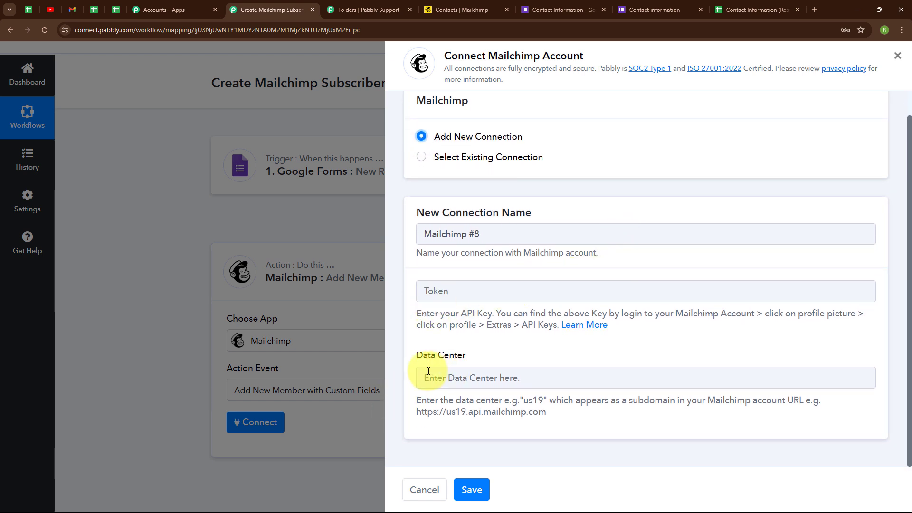
pyautogui.moveTo(422, 314); pyautogui.dragTo(653, 341)
pyautogui.click(654, 354)
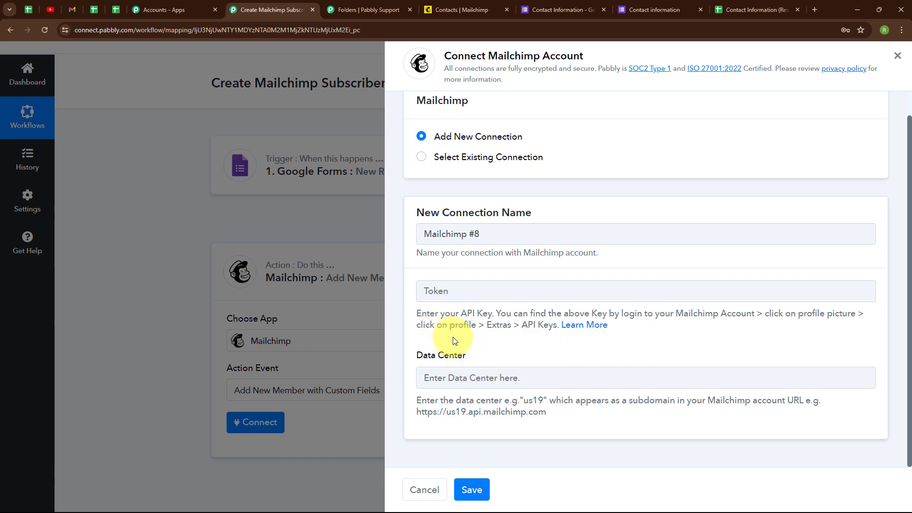
# Open the API keys page from the Mailchimp profile's Extras and start creating a new key.
pyautogui.click(458, 5)
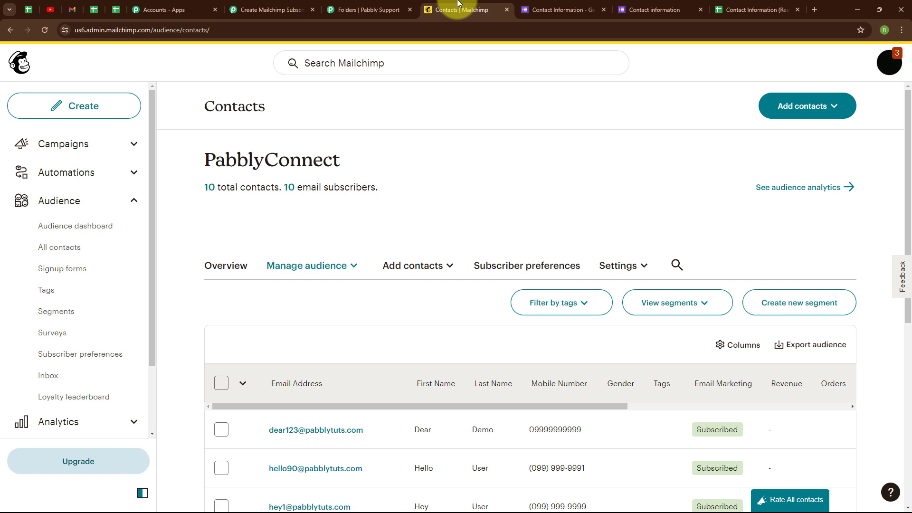
pyautogui.click(886, 67)
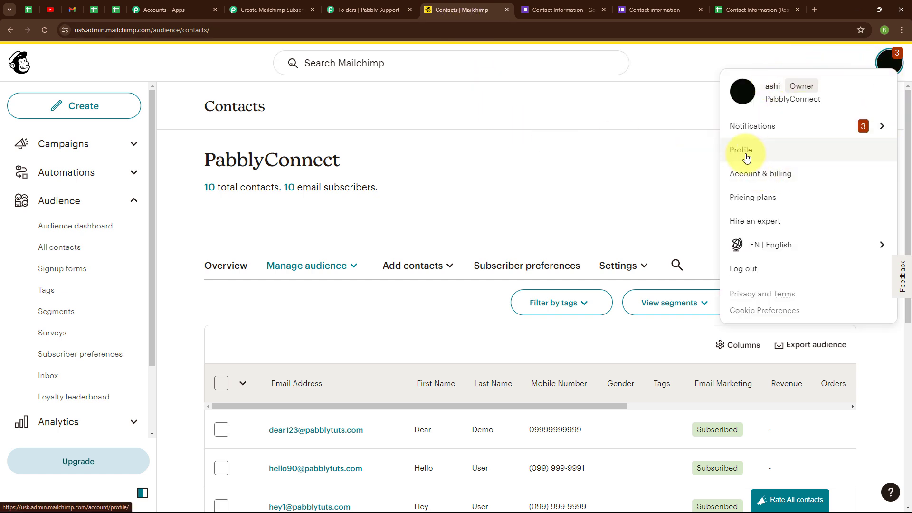
pyautogui.click(773, 152)
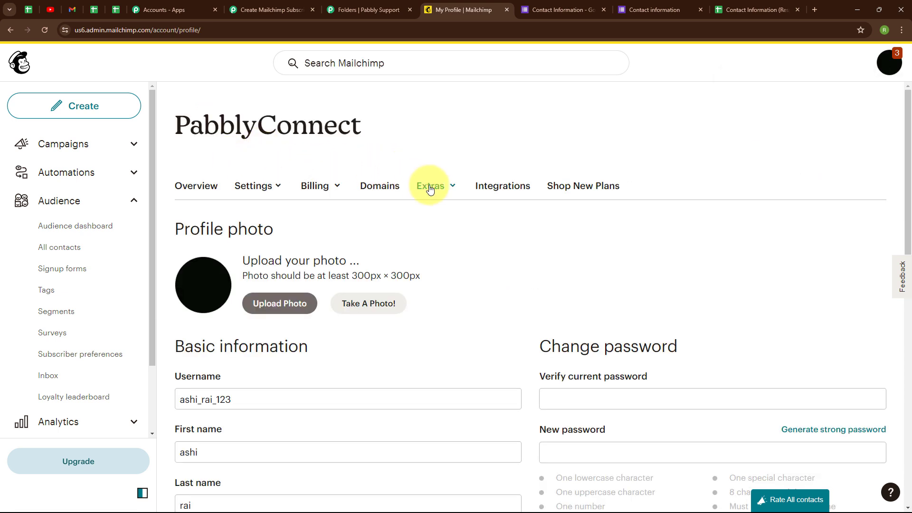
pyautogui.click(436, 190)
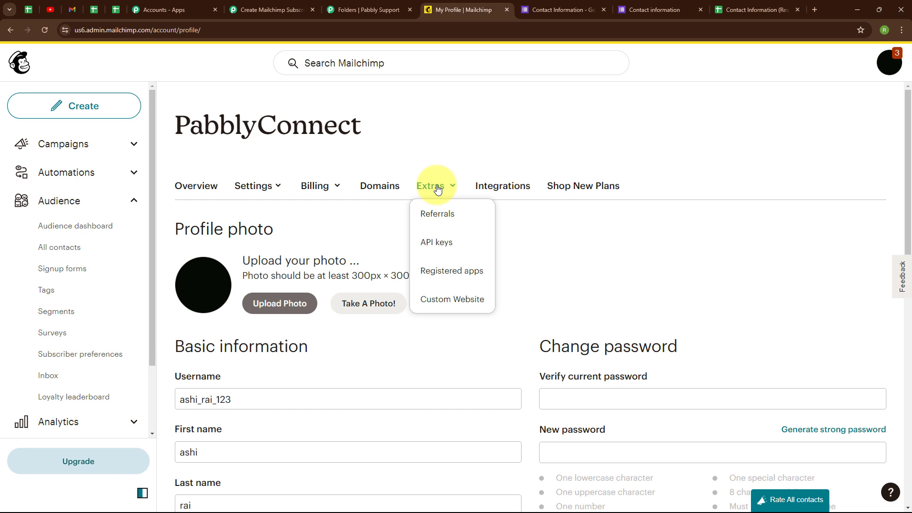
pyautogui.click(439, 253)
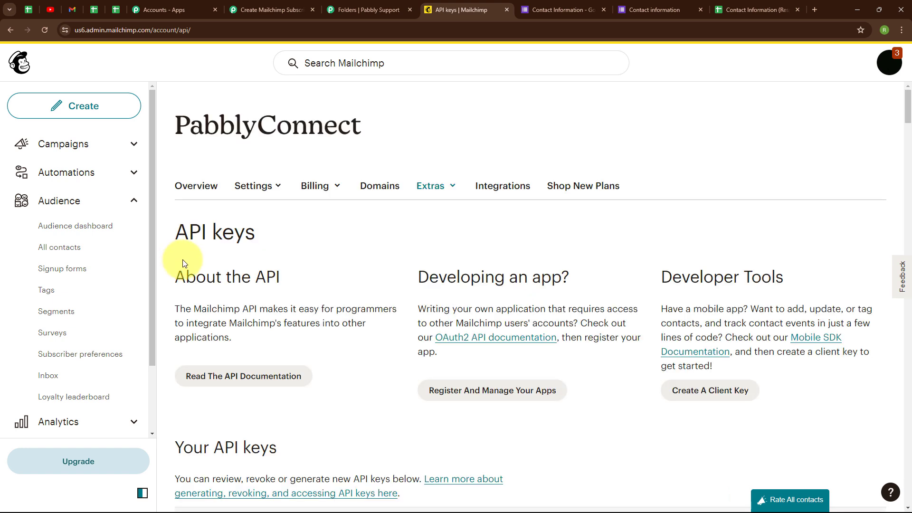
pyautogui.scroll(-6, 558, 336)
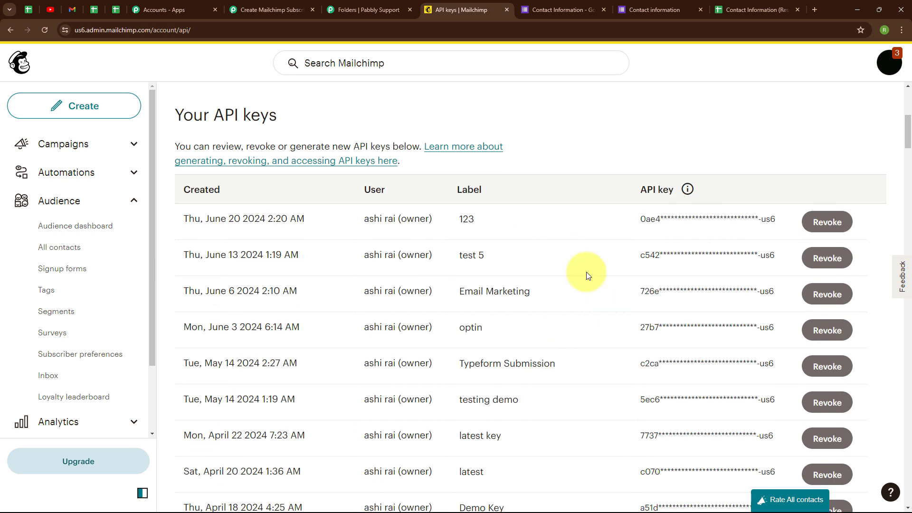
pyautogui.scroll(-8, 603, 306)
pyautogui.scroll(-20, 603, 306)
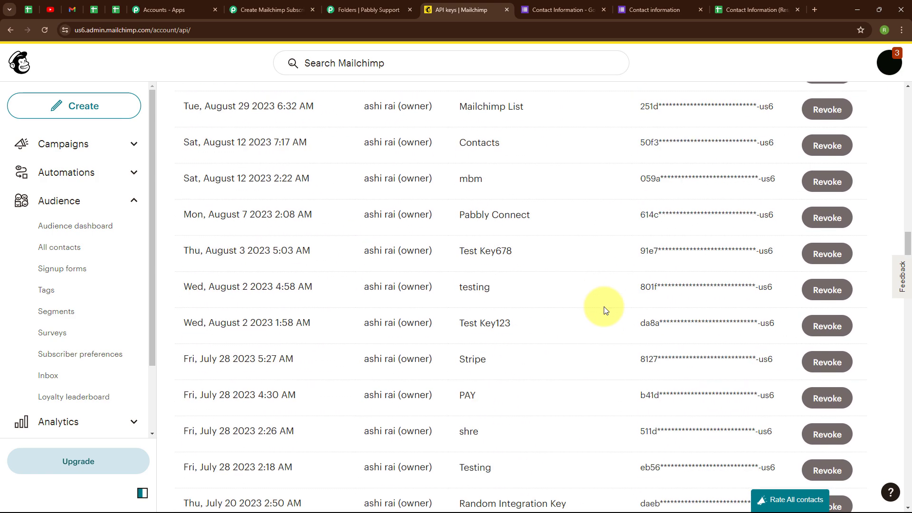
pyautogui.scroll(-20, 603, 306)
pyautogui.scroll(-18, 603, 307)
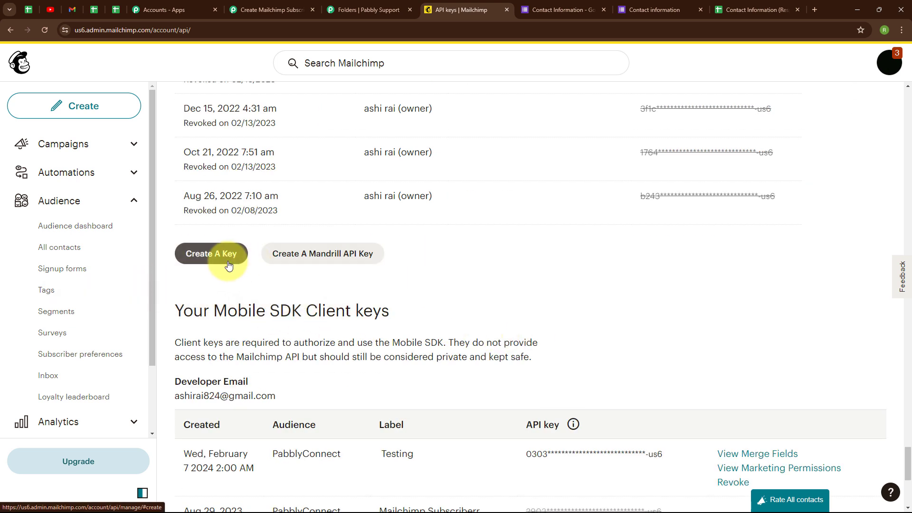
pyautogui.click(228, 261)
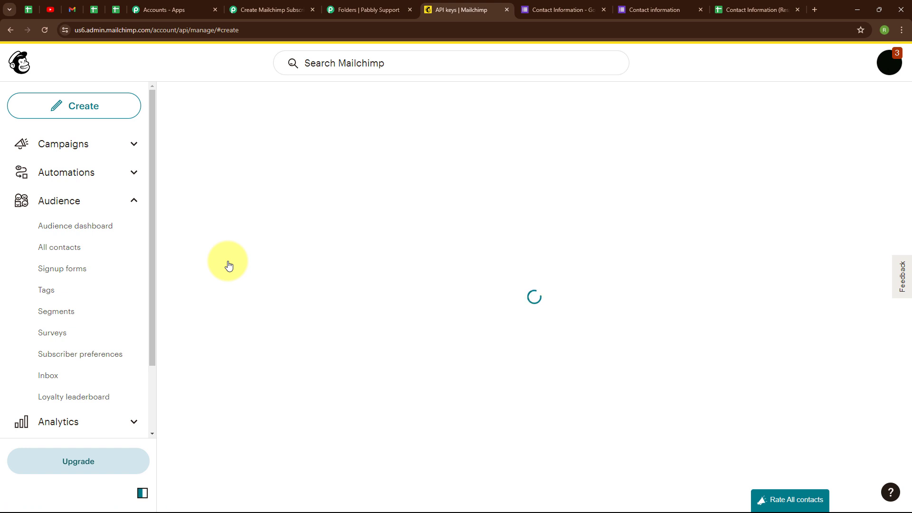
# Name the new API key, generate it, and copy it to the clipboard.
pyautogui.click(247, 348)
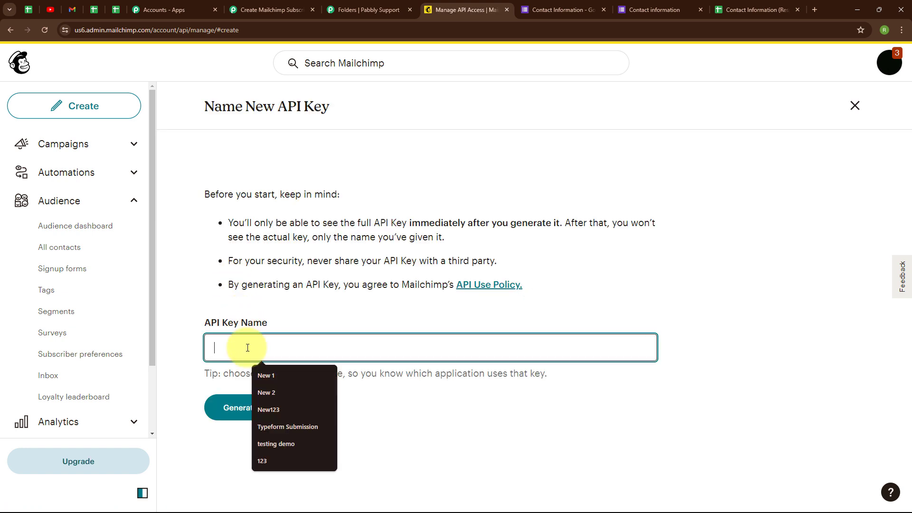
pyautogui.click(247, 348)
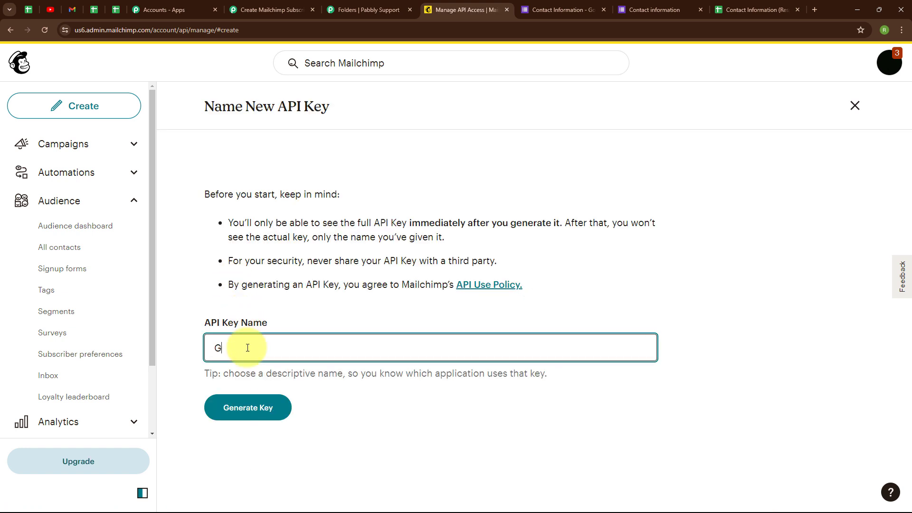
pyautogui.click(267, 418)
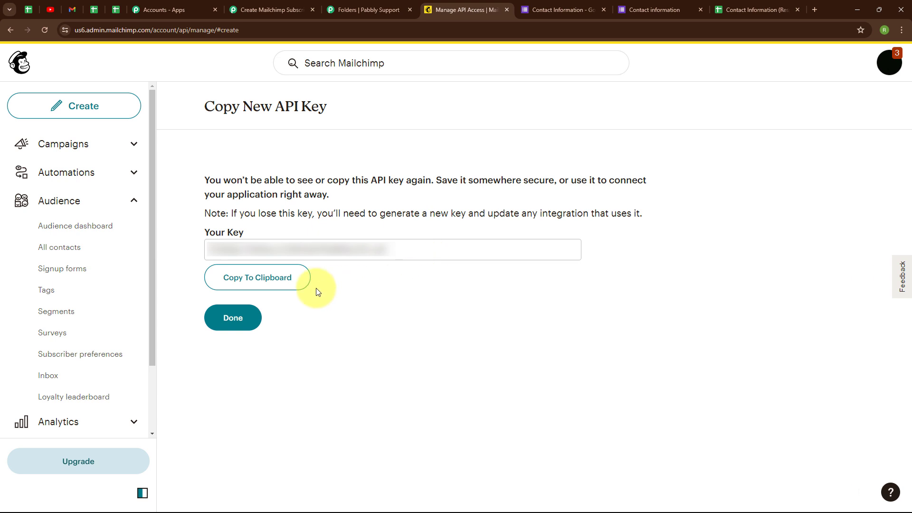
pyautogui.click(239, 284)
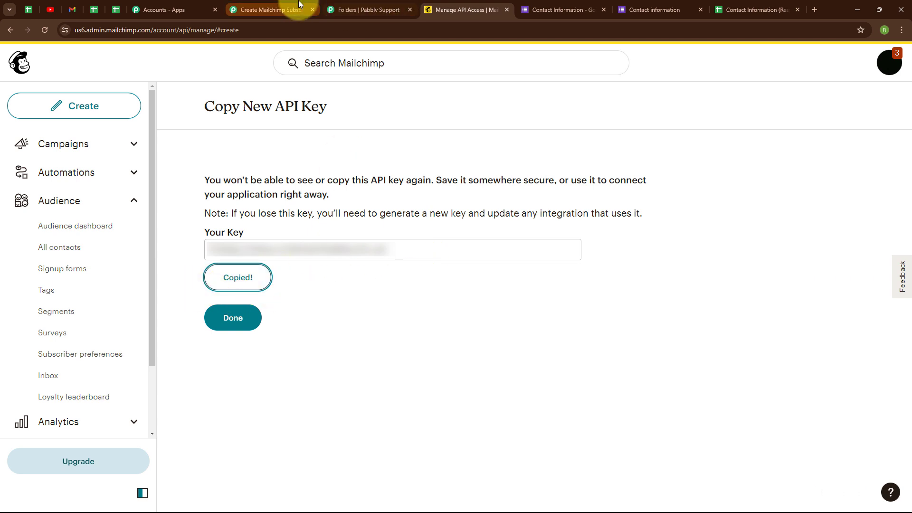
# Paste the copied Mailchimp API key into the connection's token field.
pyautogui.click(301, 8)
pyautogui.click(487, 298)
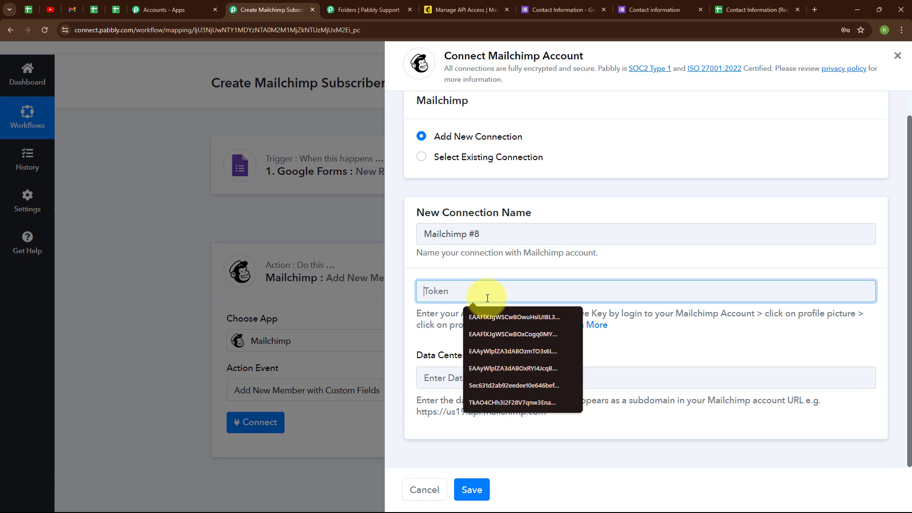
pyautogui.hotkey('ctrl', 'v')
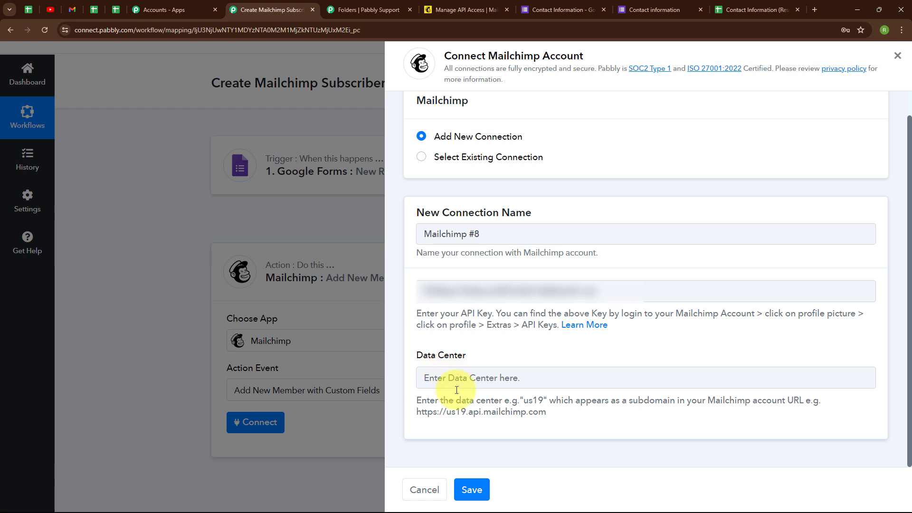
# Look up the data center in the Mailchimp account URL, enter us6 as Data Center, and save the connection.
pyautogui.click(448, 9)
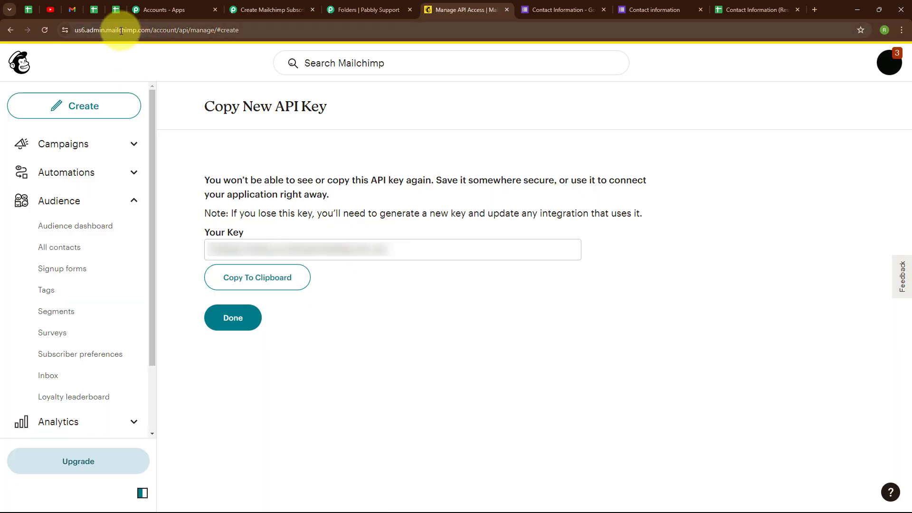
pyautogui.click(85, 31)
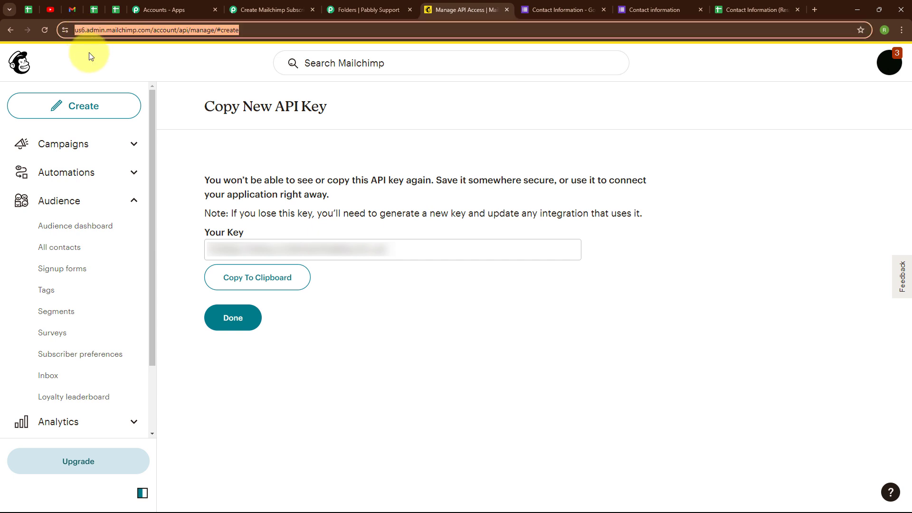
pyautogui.click(89, 54)
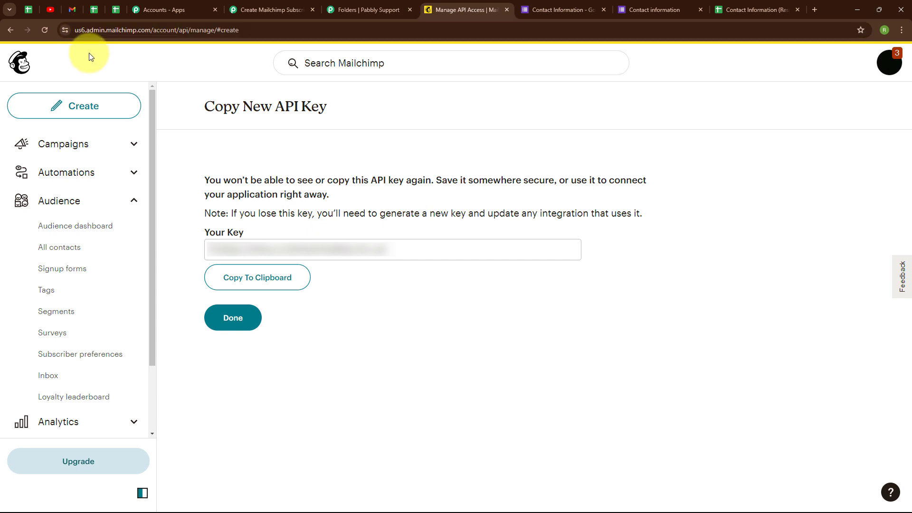
pyautogui.click(241, 5)
pyautogui.click(434, 379)
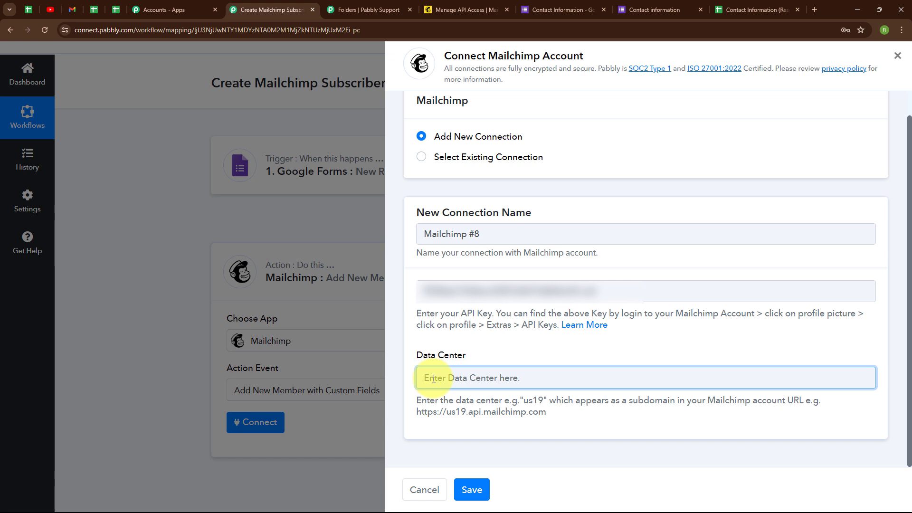
pyautogui.write('us6')
pyautogui.click(399, 333)
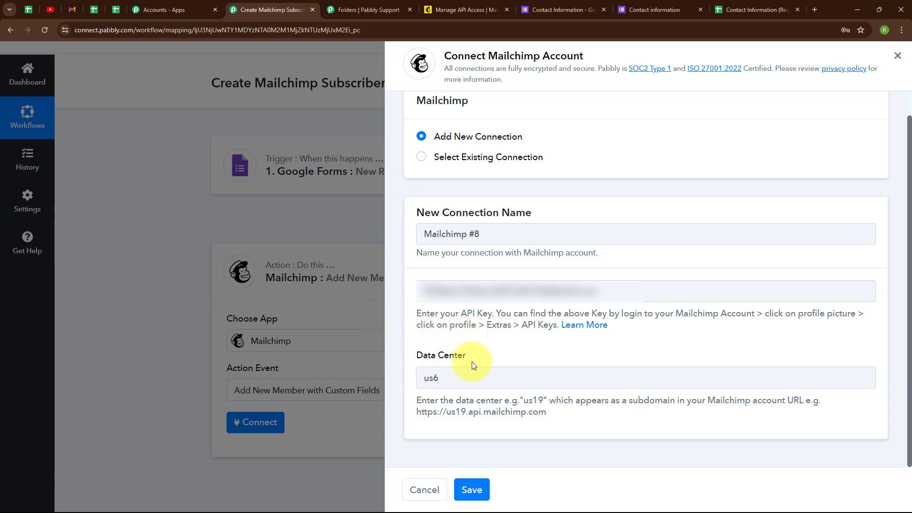
pyautogui.click(483, 494)
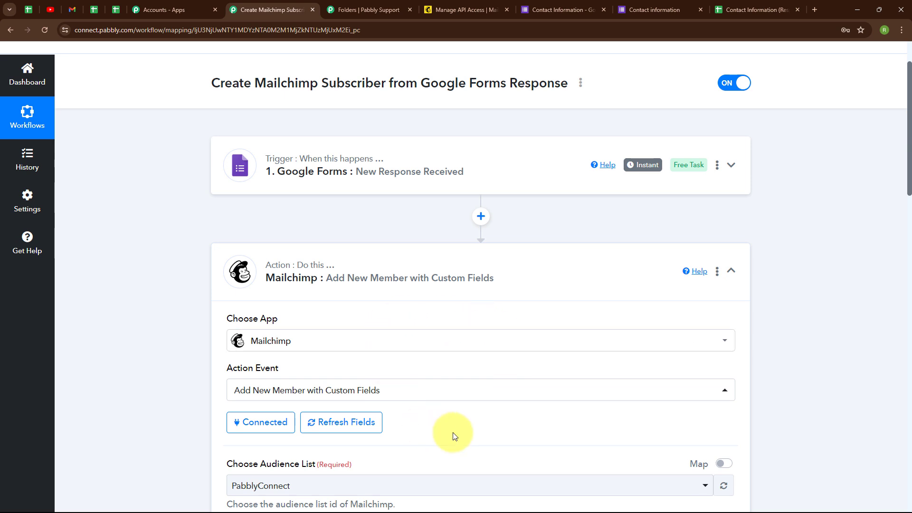
# Choose PabblyConnect as the audience list for the new Mailchimp member.
pyautogui.scroll(-5, 492, 424)
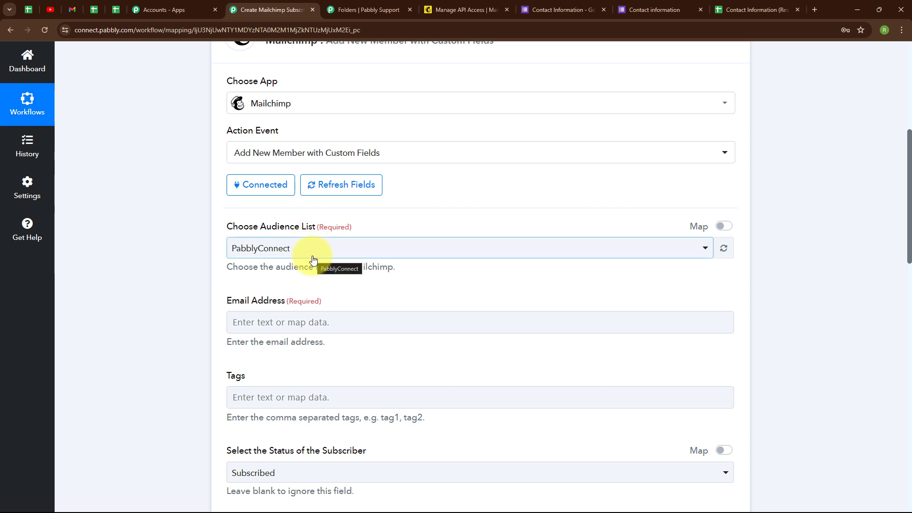
pyautogui.click(312, 259)
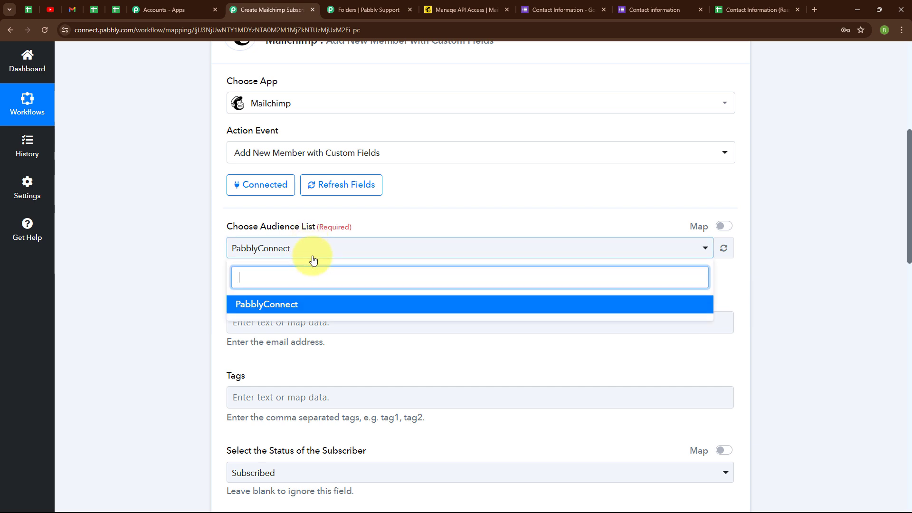
pyautogui.click(282, 309)
# Map the Email Address field to the Email value from the Google Forms response.
pyautogui.scroll(-3, 443, 281)
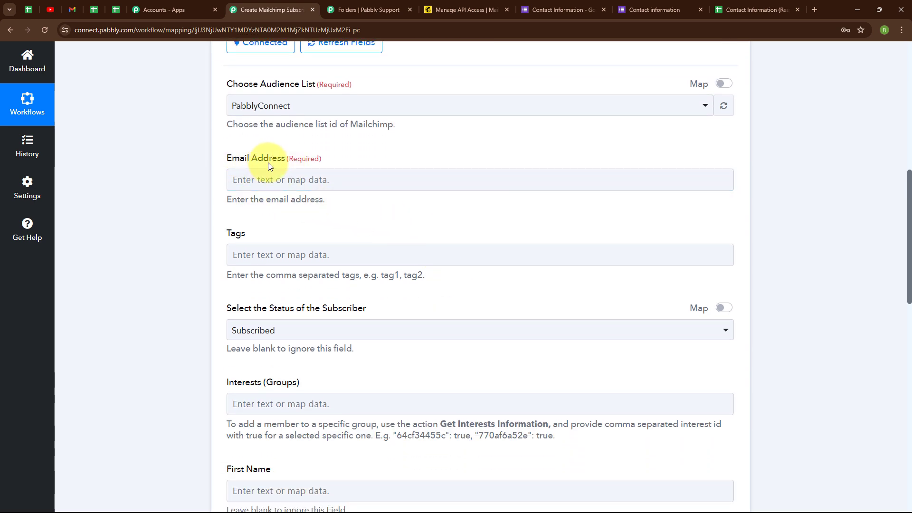
pyautogui.click(244, 179)
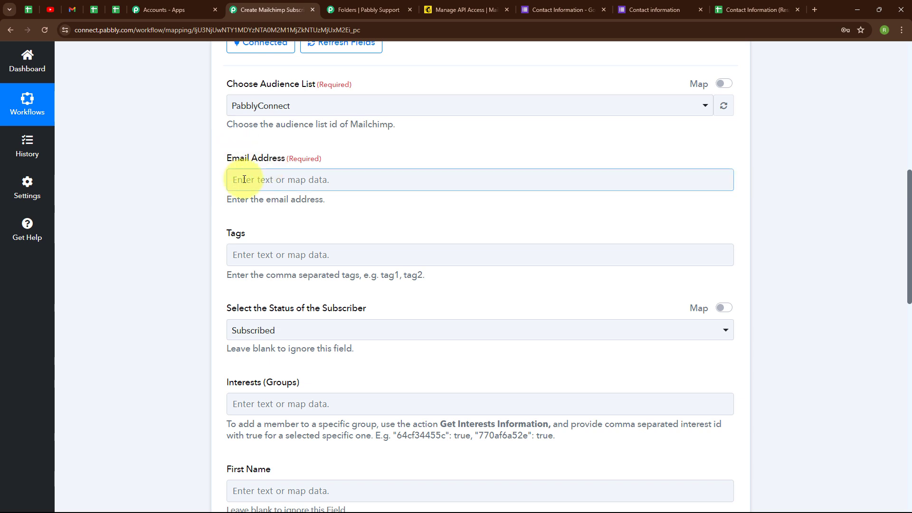
pyautogui.click(244, 179)
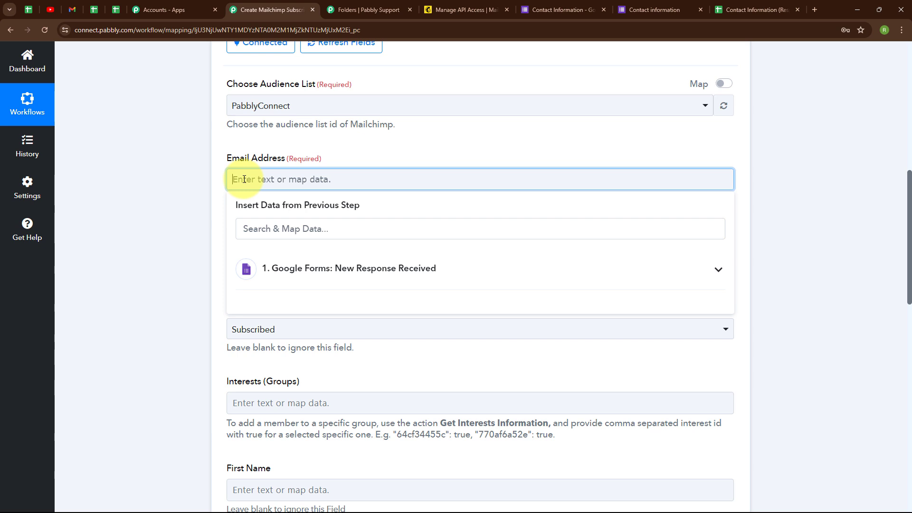
pyautogui.click(382, 271)
pyautogui.click(377, 267)
pyautogui.click(414, 283)
pyautogui.scroll(-3, 397, 475)
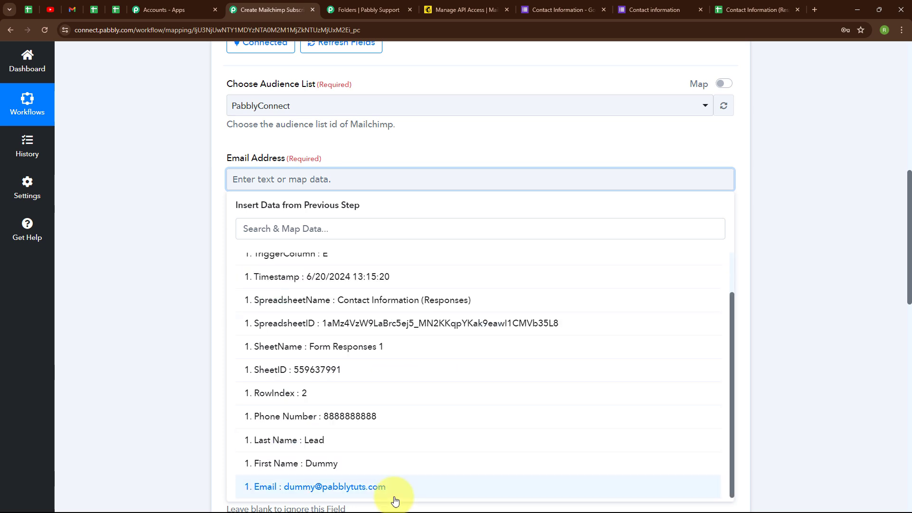
pyautogui.click(397, 489)
pyautogui.click(177, 409)
# Set the subscriber status to Subscribed.
pyautogui.scroll(-2, 513, 254)
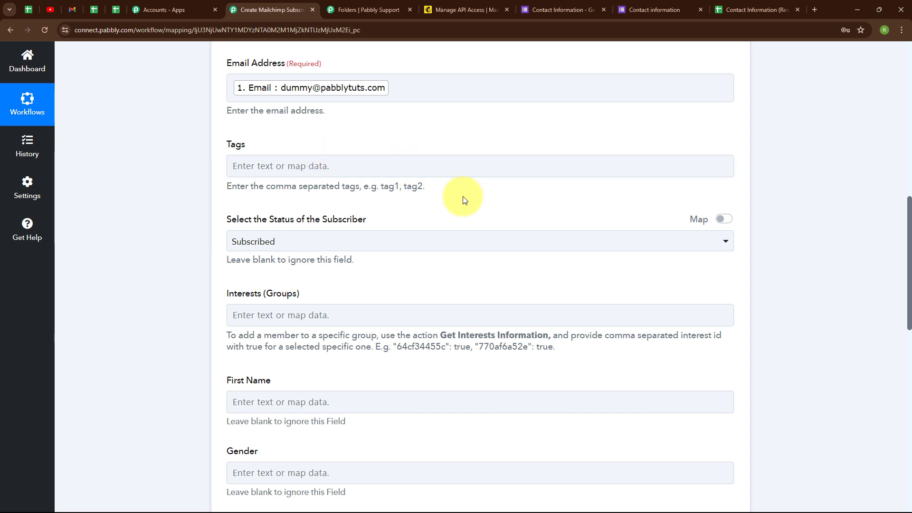
pyautogui.scroll(-2, 464, 199)
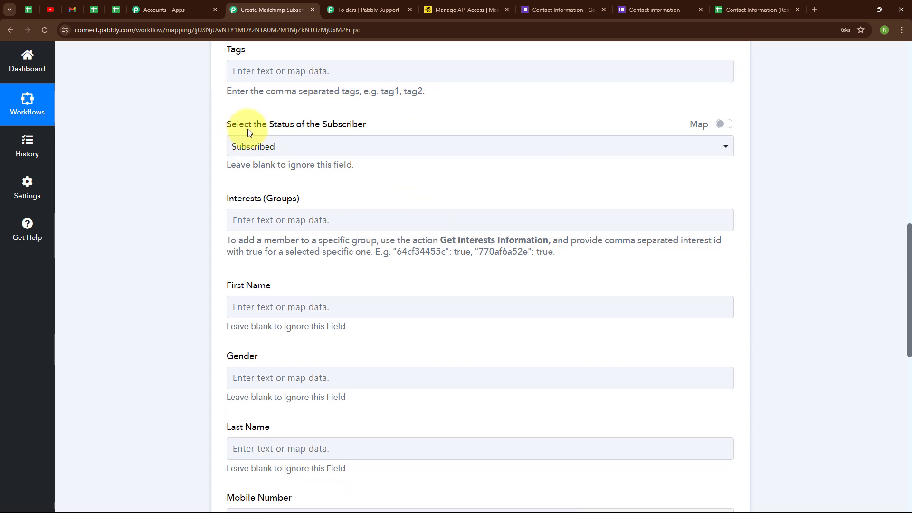
pyautogui.click(387, 152)
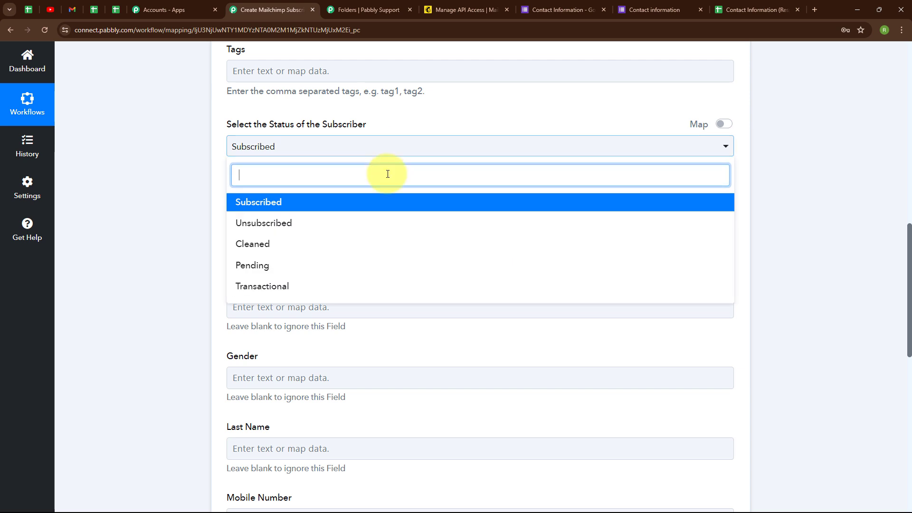
pyautogui.click(390, 204)
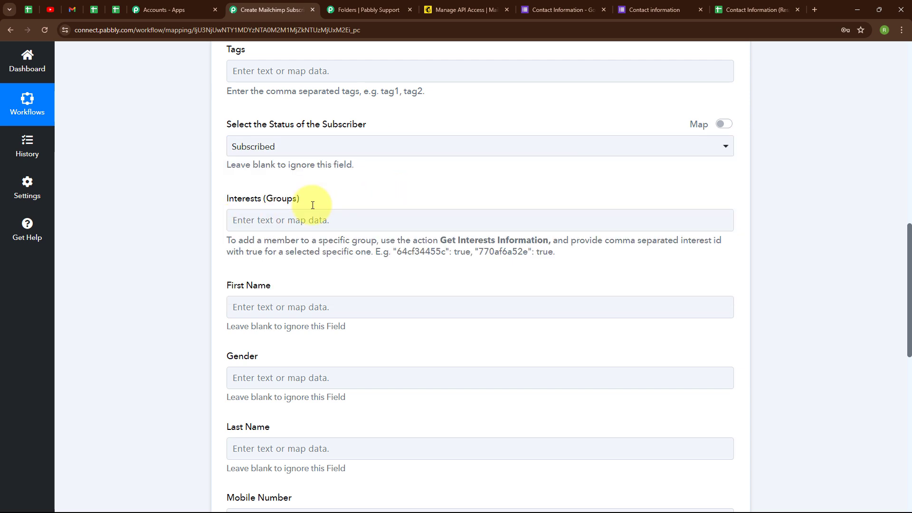
# Map First Name and Last Name to the form response's First Name and Last Name values.
pyautogui.scroll(-2, 342, 157)
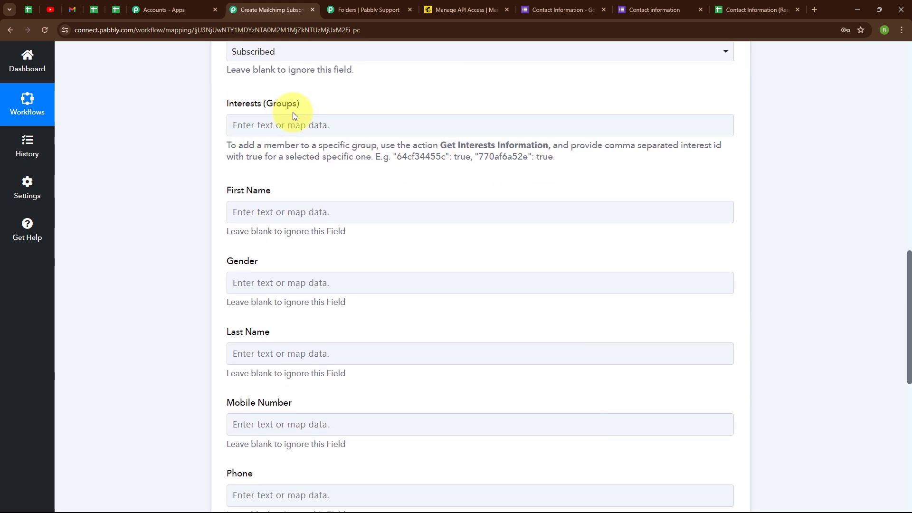
pyautogui.scroll(-2, 426, 138)
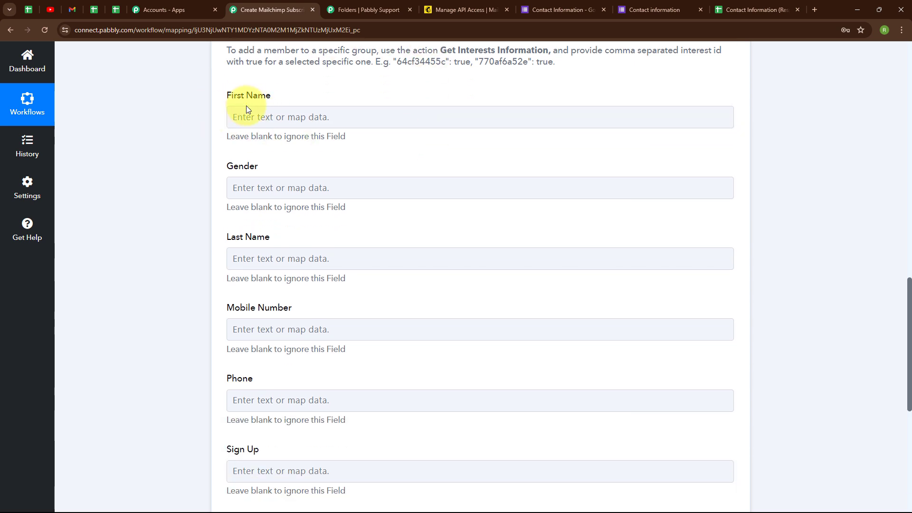
pyautogui.click(237, 117)
pyautogui.click(243, 205)
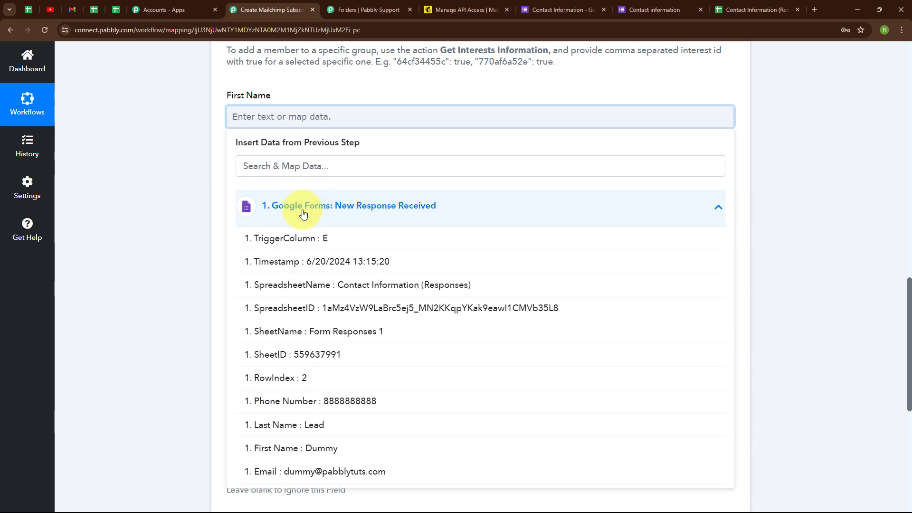
pyautogui.click(305, 464)
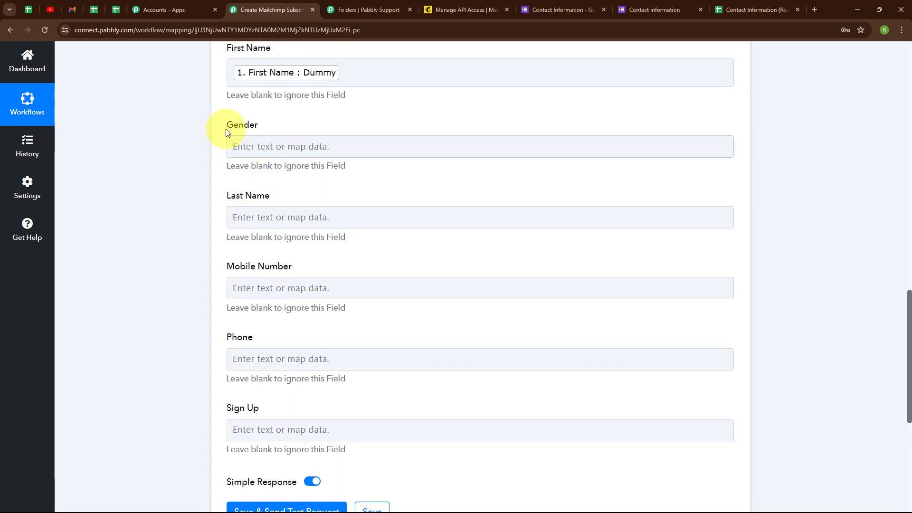
pyautogui.scroll(-2, 401, 132)
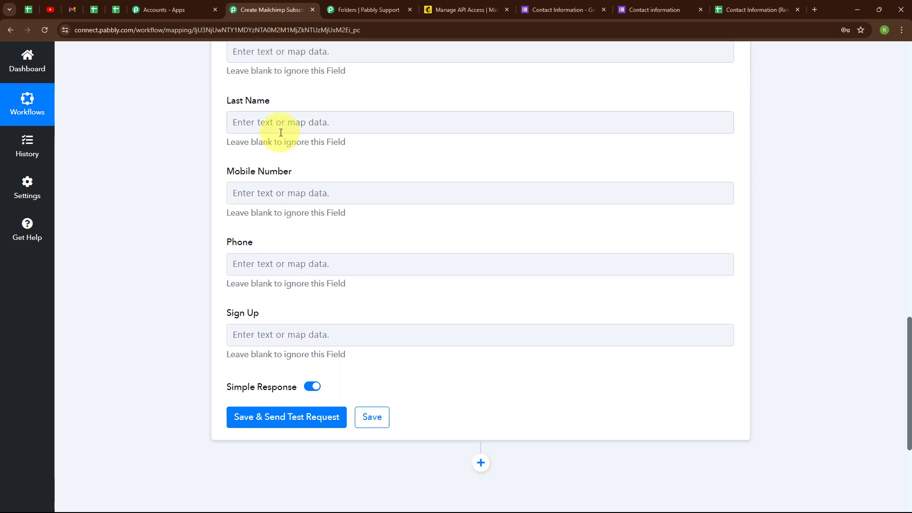
pyautogui.click(238, 125)
pyautogui.click(326, 210)
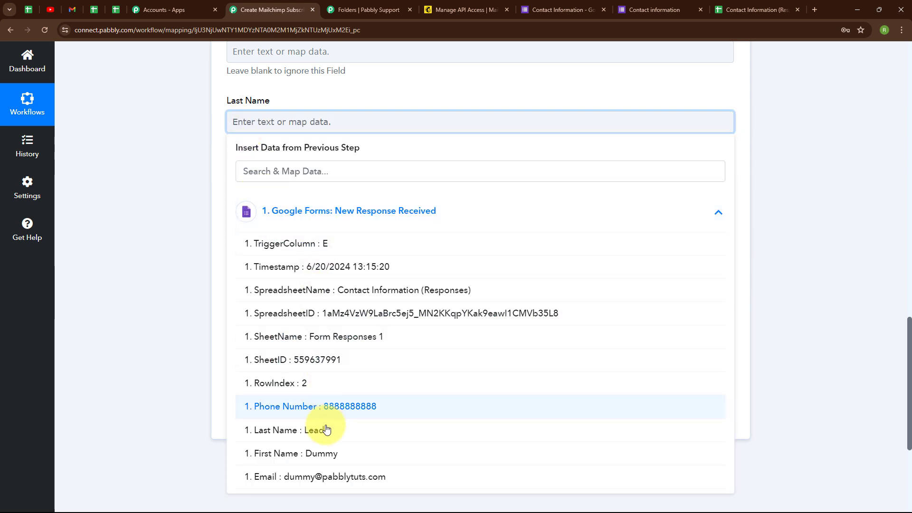
pyautogui.click(320, 441)
# Map Mobile Number to the form response's Phone Number value.
pyautogui.click(254, 148)
pyautogui.click(333, 240)
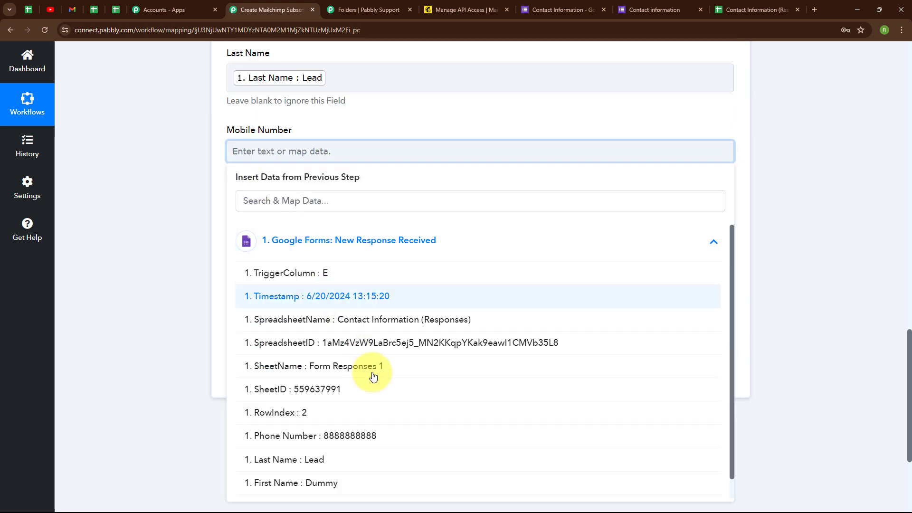
pyautogui.click(375, 436)
# Save the action step and send a test request to Mailchimp.
pyautogui.scroll(-2, 495, 220)
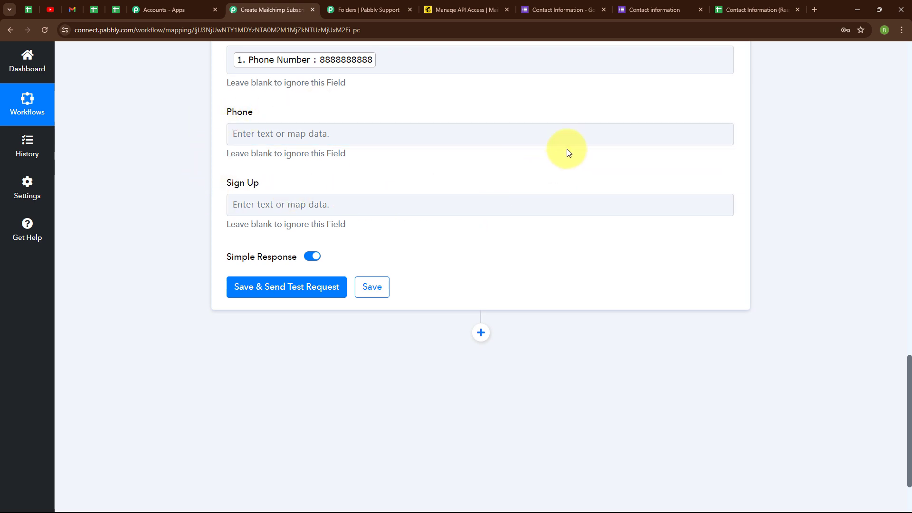
pyautogui.scroll(7, 563, 148)
pyautogui.scroll(-7, 561, 149)
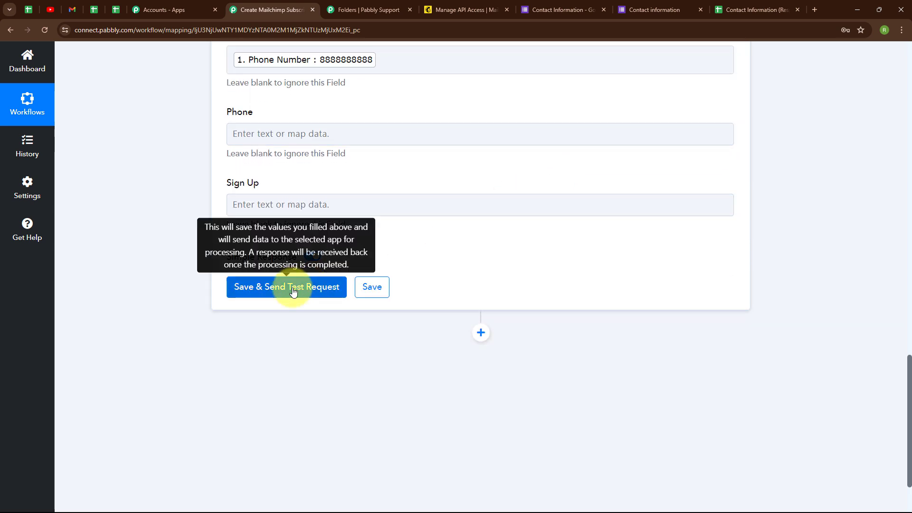
pyautogui.click(295, 288)
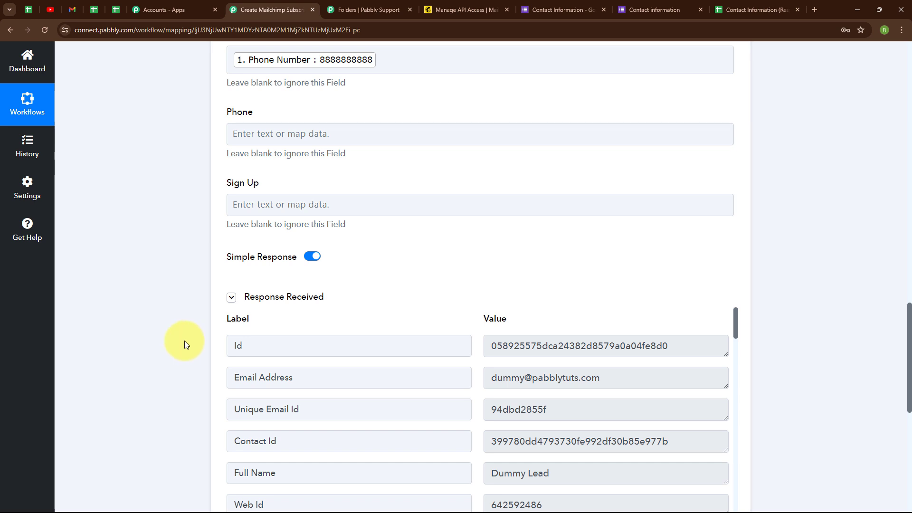
# Review the test response and check the dummy contact in Mailchimp's audience contact list.
pyautogui.scroll(-3, 588, 335)
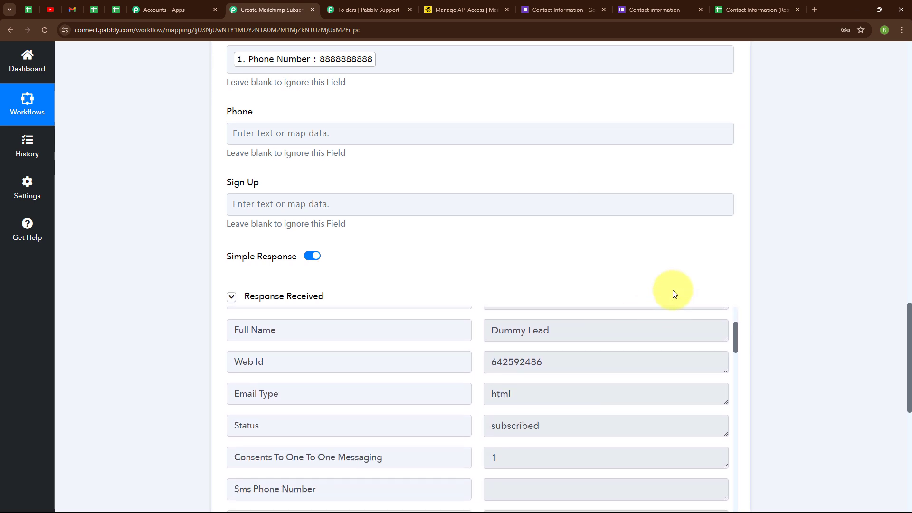
pyautogui.scroll(-4, 673, 292)
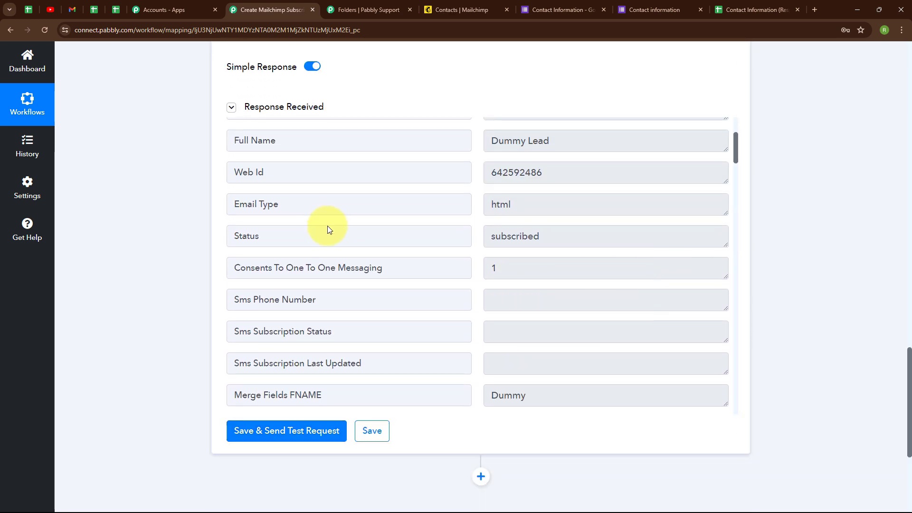
pyautogui.click(444, 10)
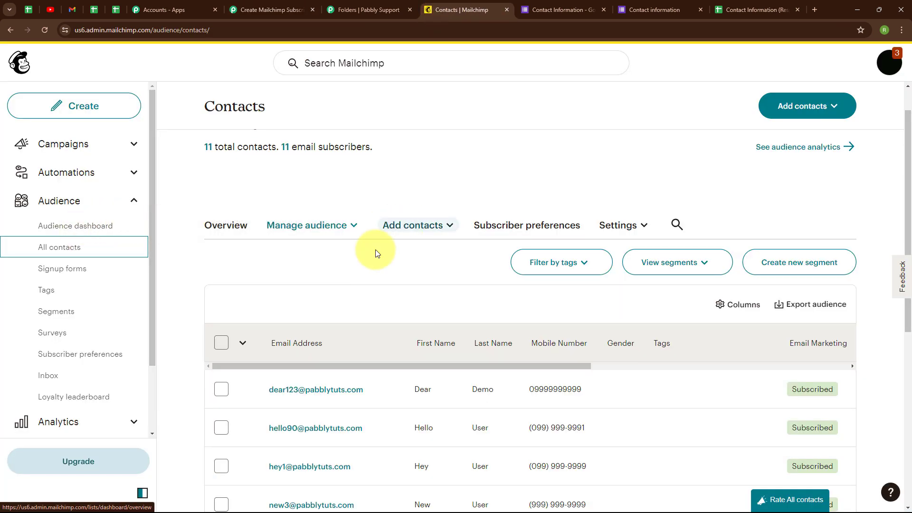
pyautogui.scroll(-6, 346, 262)
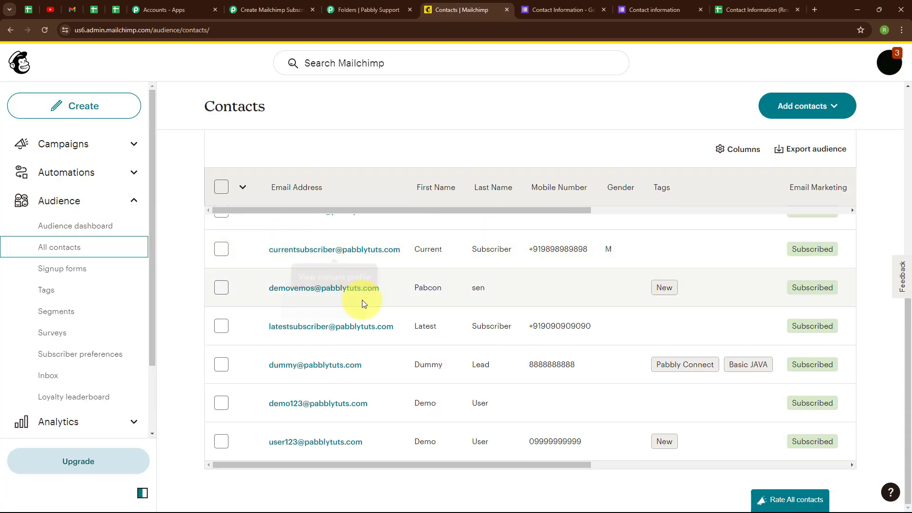
pyautogui.click(224, 365)
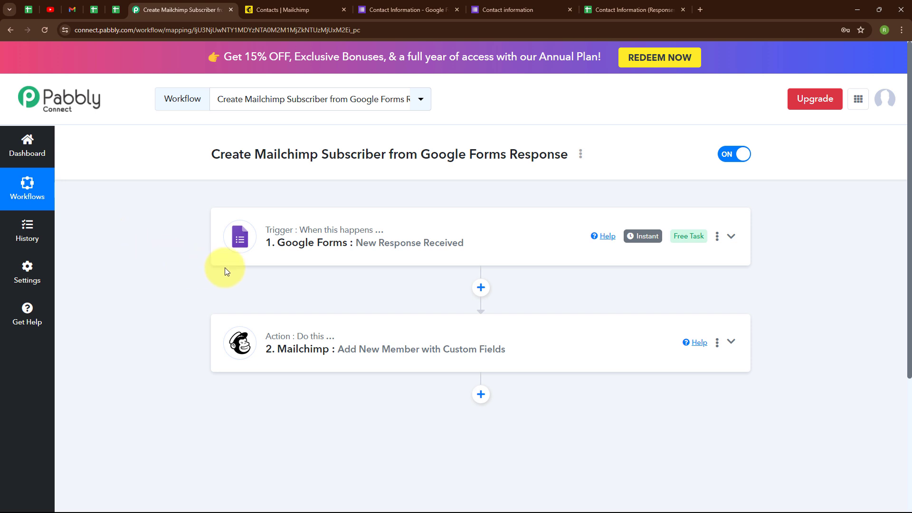
# Reopen the Contact information Google Form for a fresh response.
pyautogui.click(515, 13)
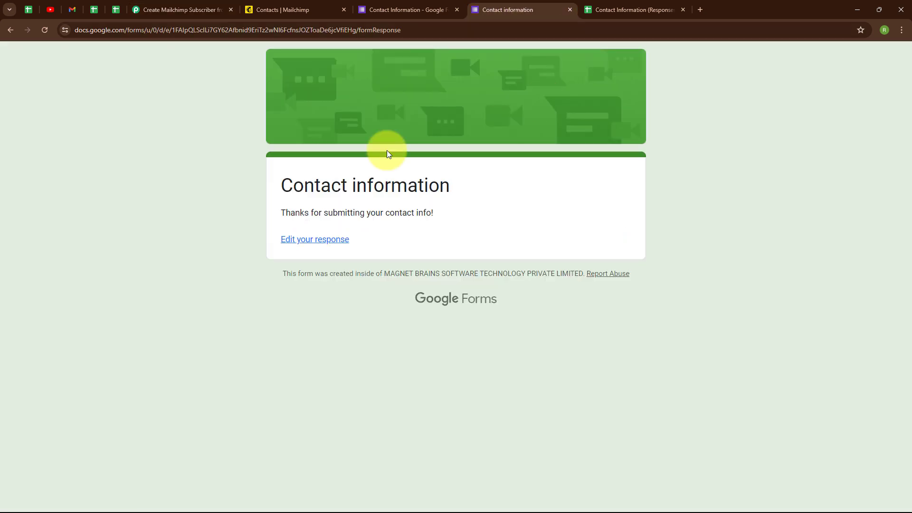
pyautogui.click(45, 30)
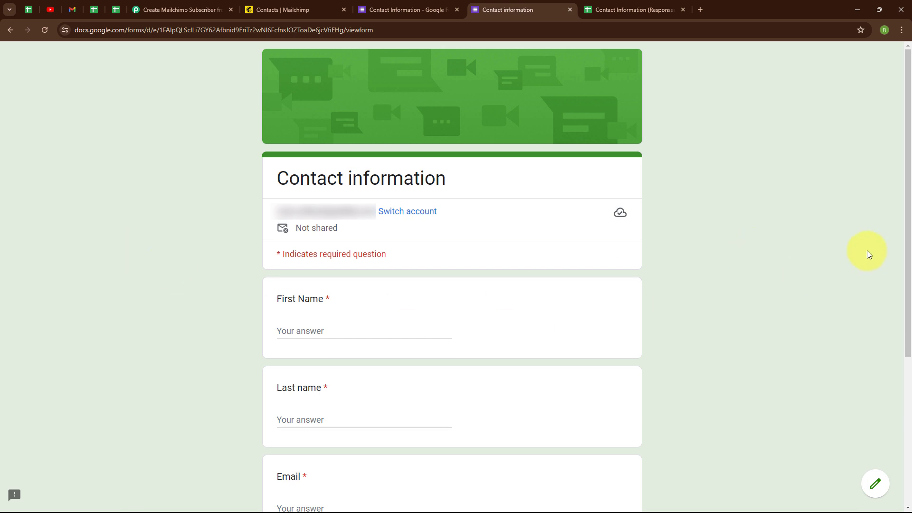
# Fill in the form's First Name as Test and Last name as Lead.
pyautogui.scroll(-1, 869, 253)
pyautogui.scroll(-5, 868, 253)
pyautogui.click(288, 109)
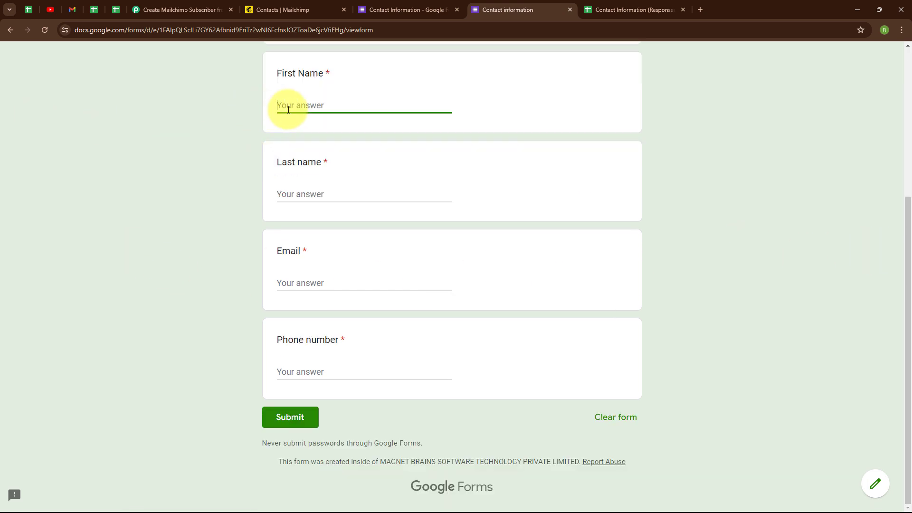
pyautogui.write('Test')
pyautogui.click(297, 193)
pyautogui.write('Lead')
# Fill in the contact's e-mail address and phone number, then submit the form response.
pyautogui.click(299, 282)
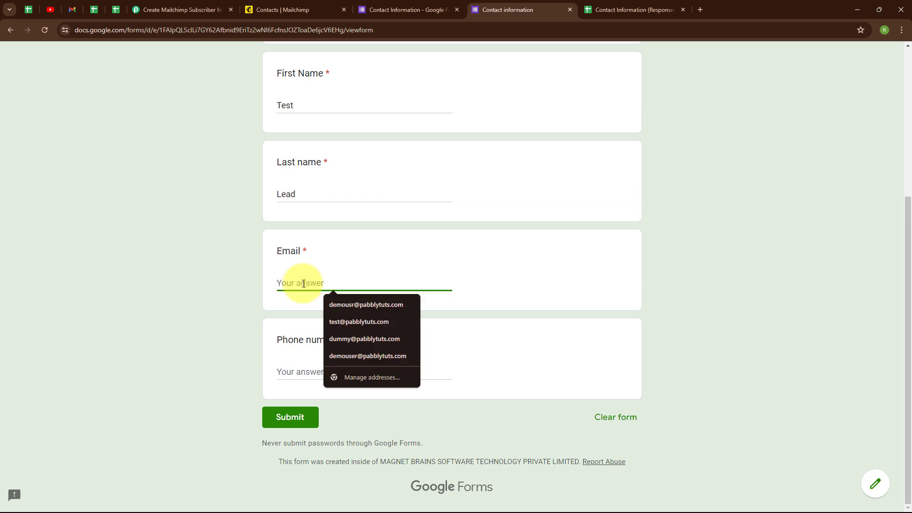
pyautogui.write('test@')
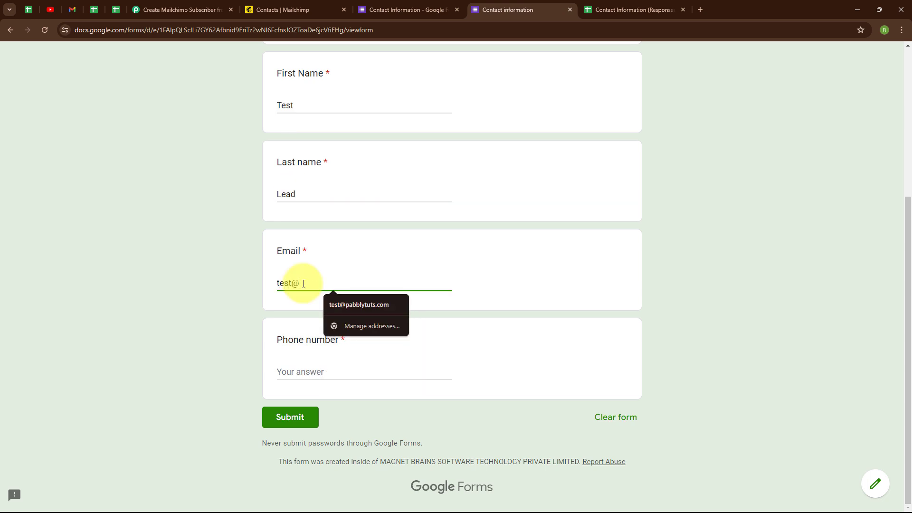
pyautogui.click(359, 304)
pyautogui.click(296, 375)
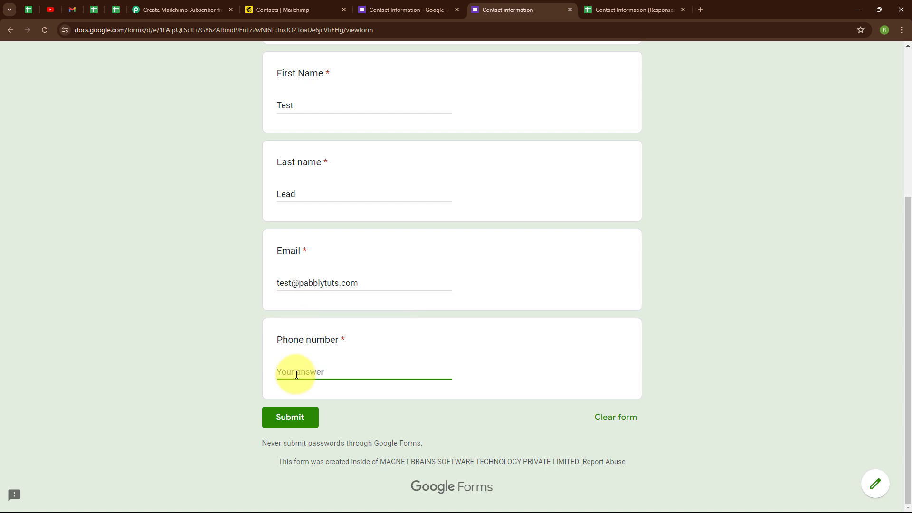
pyautogui.write('7777777777')
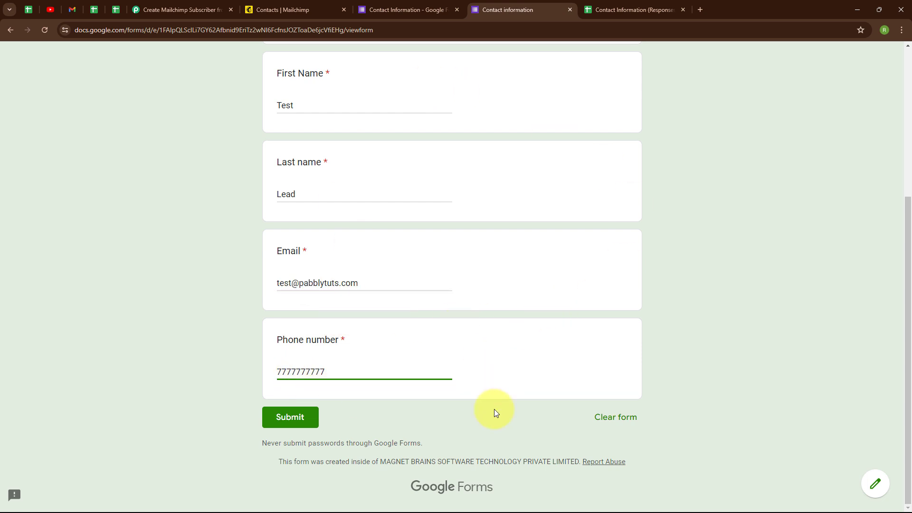
pyautogui.click(290, 426)
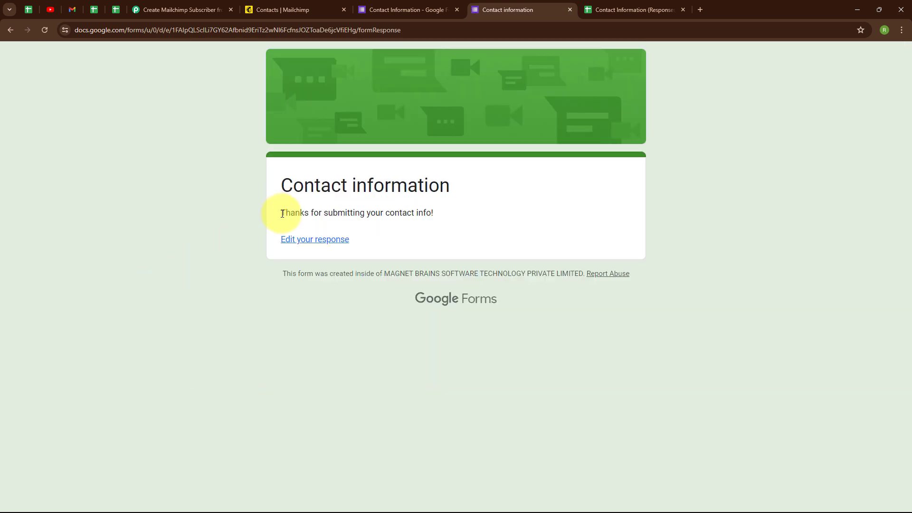
# Open the Contact Information (Responses) spreadsheet to check for the newly submitted response row.
pyautogui.moveTo(279, 213); pyautogui.dragTo(440, 218)
pyautogui.click(361, 311)
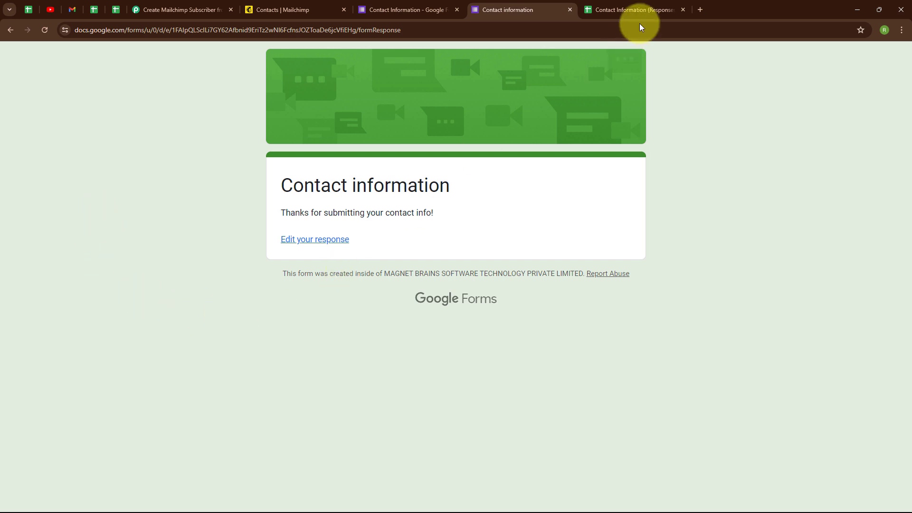
pyautogui.click(638, 7)
pyautogui.click(65, 220)
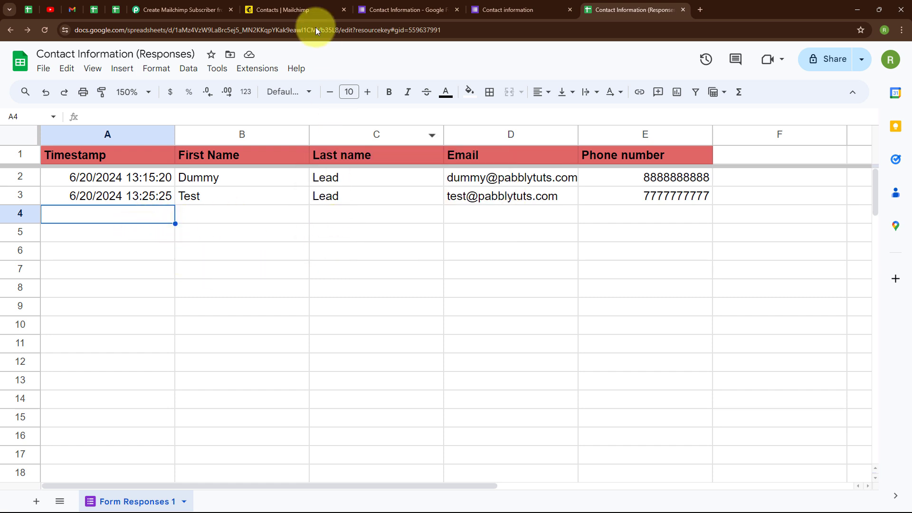
# Look for the new Test Lead contact in Mailchimp's contact list, then return to the Pabbly Connect workflow.
pyautogui.click(306, 5)
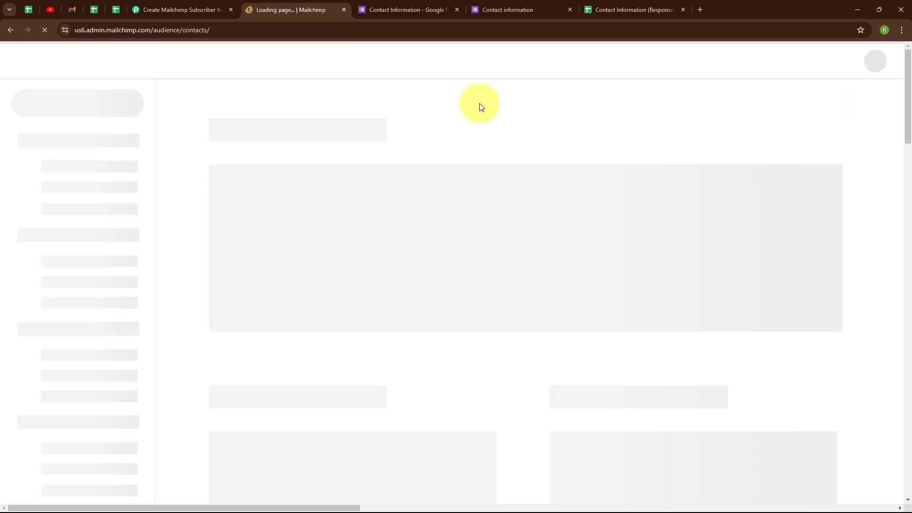
pyautogui.scroll(-1, 552, 320)
pyautogui.scroll(-8, 552, 319)
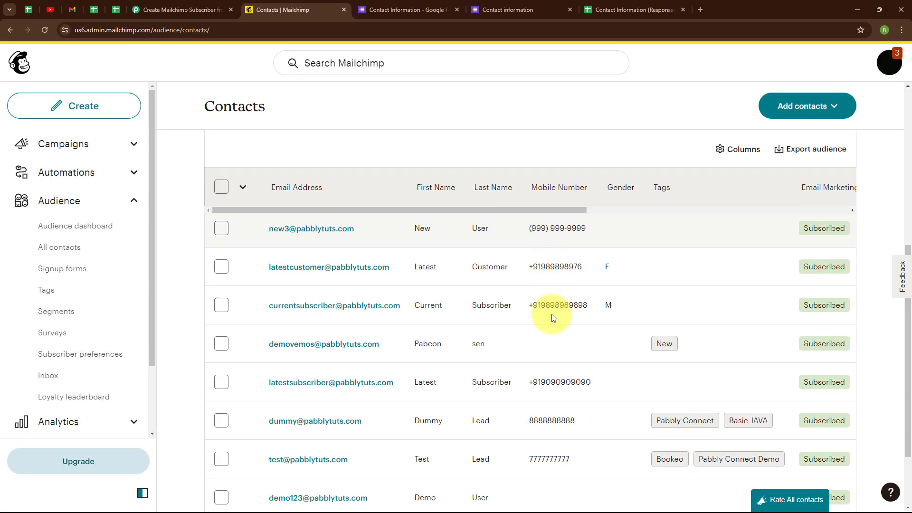
pyautogui.click(222, 396)
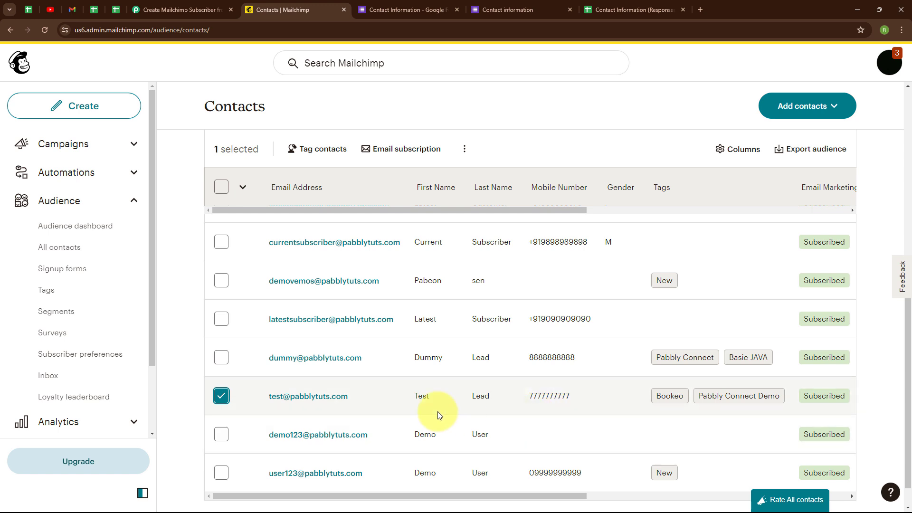
pyautogui.click(205, 4)
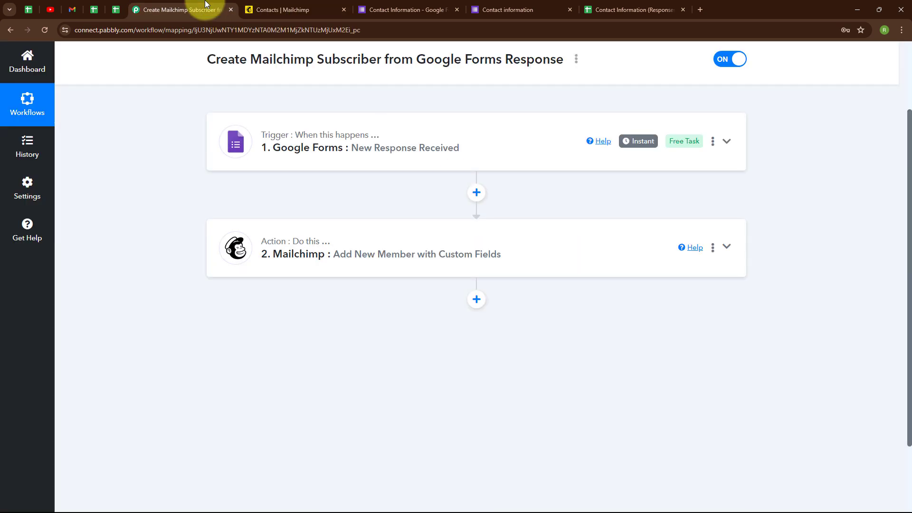
pyautogui.scroll(2, 623, 179)
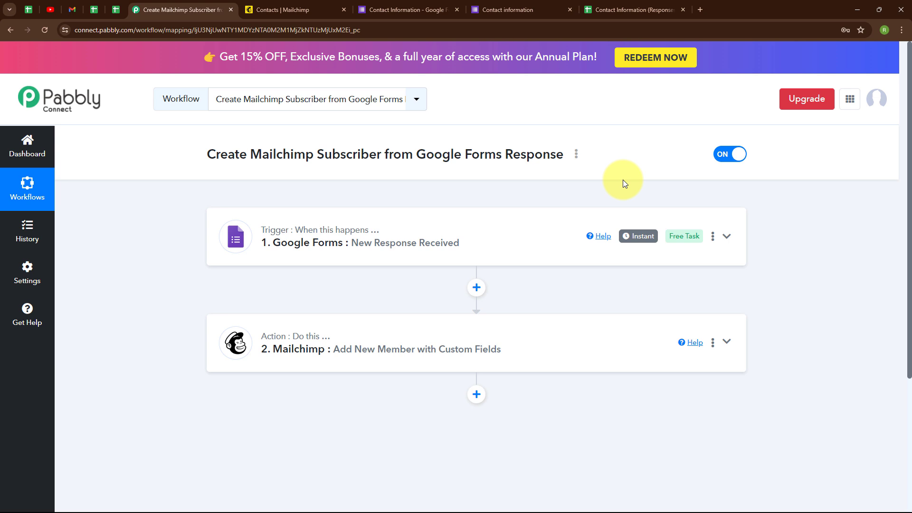